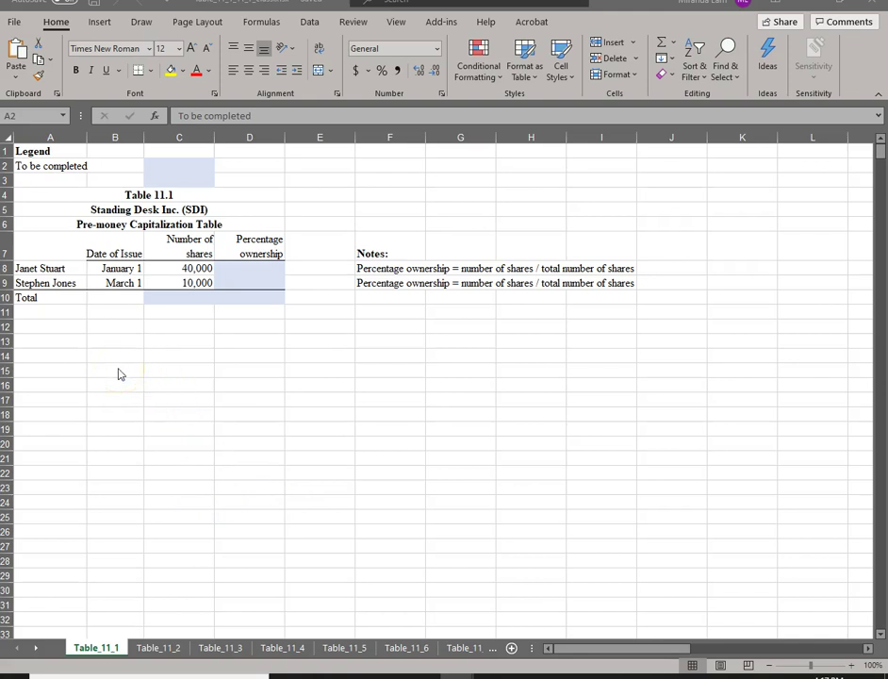
Step: Total the number of shares in C10 on the Table_11_1 sheet with a SUM of C8:C9
{"action": "key", "text": "alt+Tab"}
{"action": "left_click", "coordinate": [59, 270]}
{"action": "left_click", "coordinate": [63, 284]}
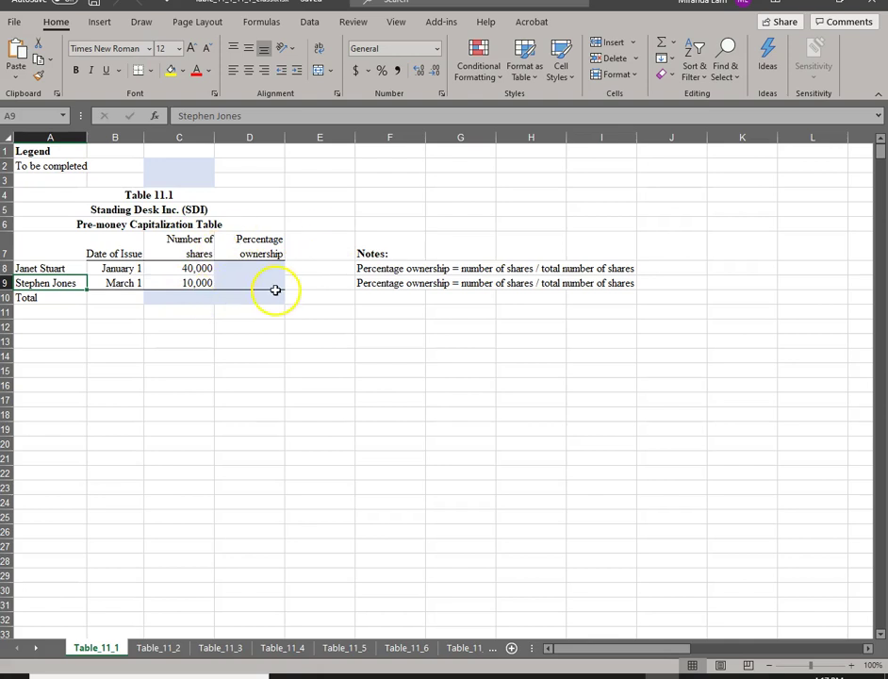
{"action": "left_click", "coordinate": [161, 299]}
{"action": "type", "text": "=sum("}
{"action": "key", "text": "Up"}
{"action": "key", "text": "Up"}
{"action": "key", "text": "shift+Down"}
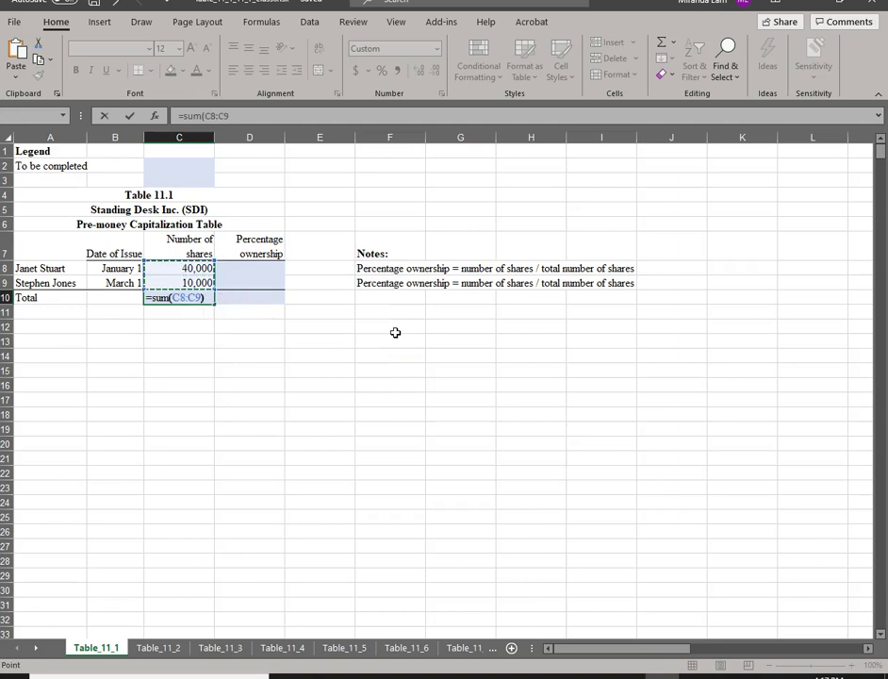
{"action": "key", "text": "Return"}
Step: Calculate the first shareholder's percentage ownership in D8 as C8 divided by C10, keeping the reference to the total fixed
{"action": "key", "text": "Up"}
{"action": "key", "text": "Up"}
{"action": "key", "text": "Up"}
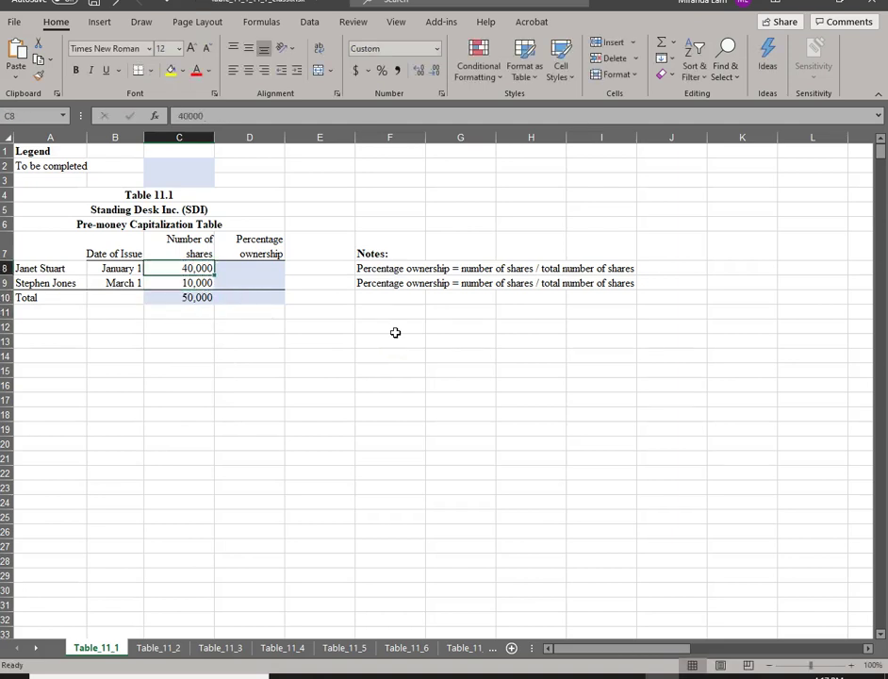
{"action": "key", "text": "Right"}
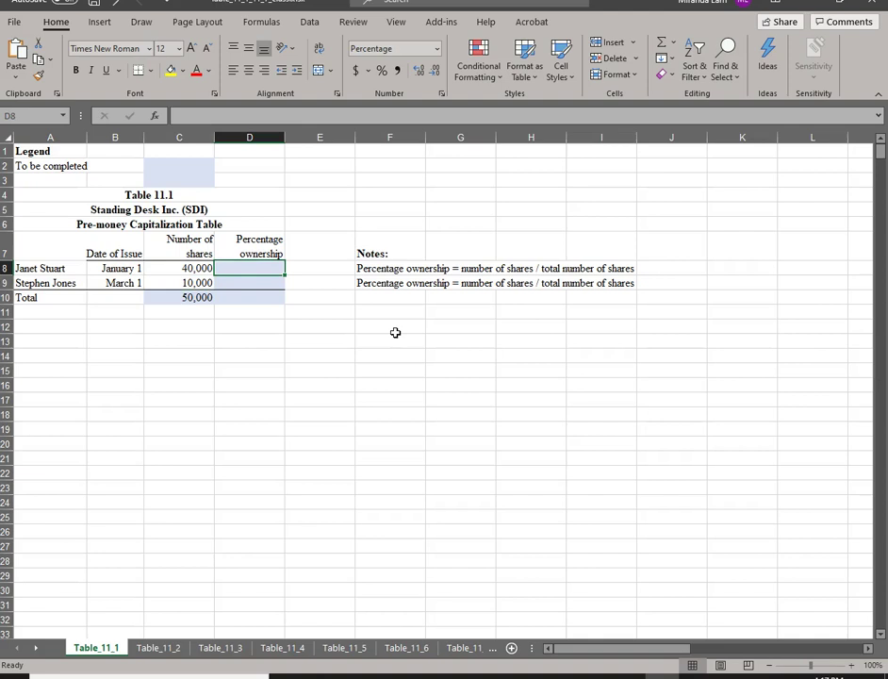
{"action": "type", "text": "="}
{"action": "key", "text": "Left"}
{"action": "type", "text": "/"}
{"action": "key", "text": "Left"}
{"action": "key", "text": "Down"}
{"action": "key", "text": "Down"}
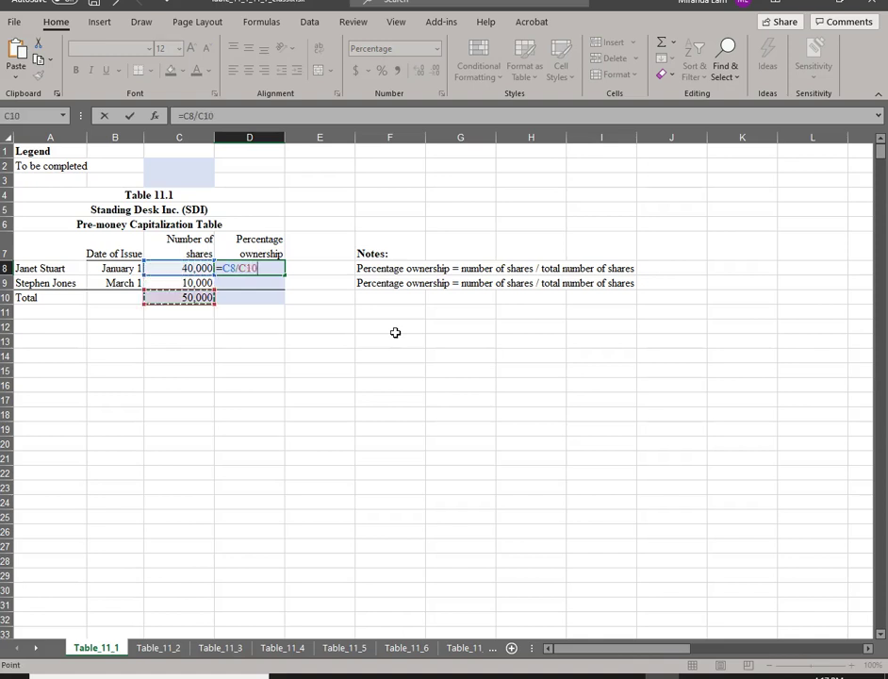
{"action": "key", "text": "Return"}
Step: Copy the percentage ownership formula from D8 to the second shareholder's cell, D9
{"action": "key", "text": "Up"}
{"action": "key", "text": "ctrl+c"}
{"action": "key", "text": "Down"}
{"action": "key", "text": "Return"}
Step: Total the percentage ownership column in D10 with =D8+D9
{"action": "key", "text": "Down"}
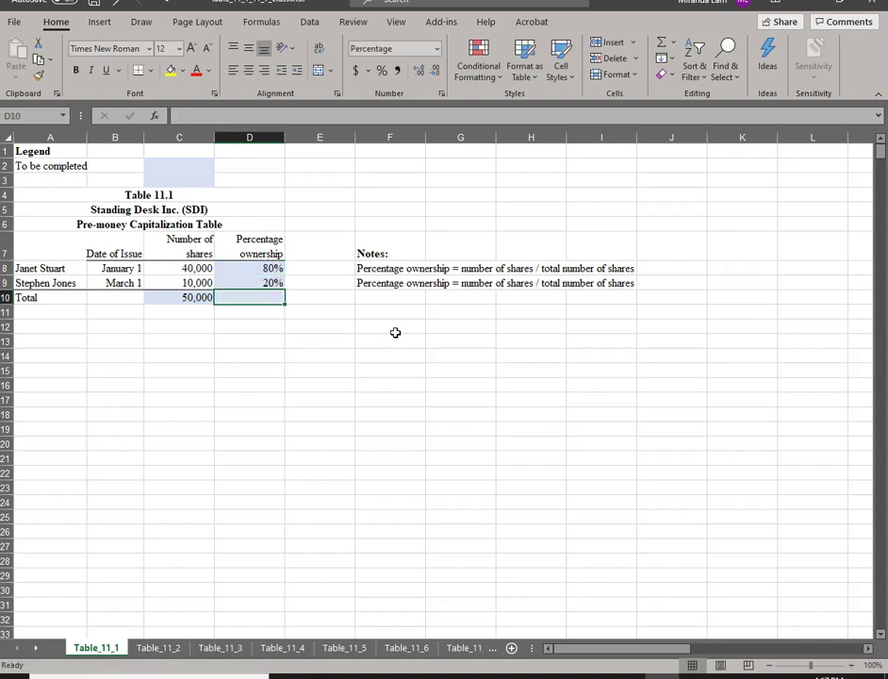
{"action": "type", "text": "="}
{"action": "key", "text": "Up"}
{"action": "key", "text": "Up"}
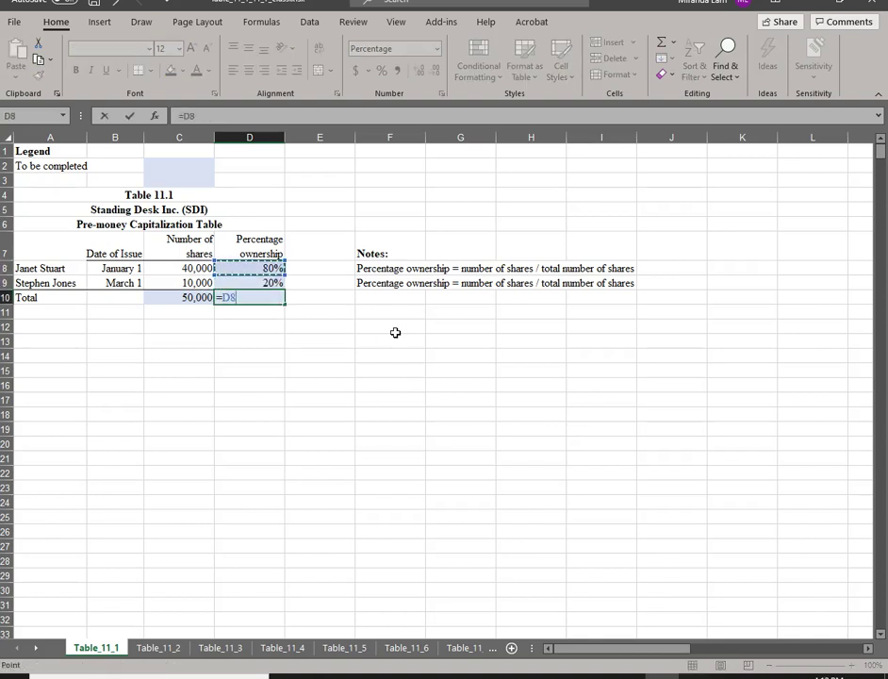
{"action": "type", "text": "+"}
{"action": "key", "text": "Up"}
{"action": "key", "text": "Return"}
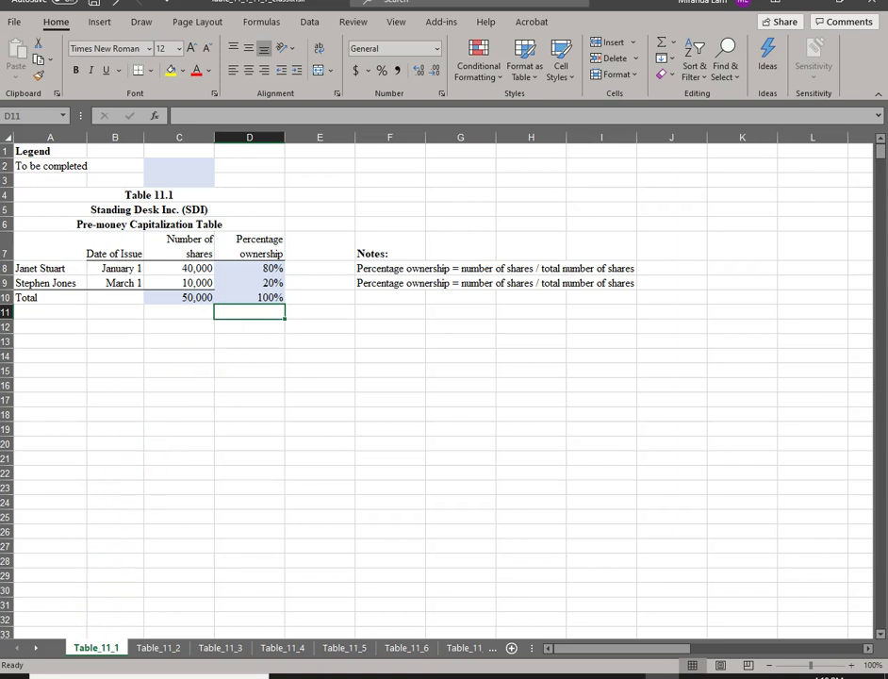
Step: Open the Table_11_2 sheet and examine its current shares, cash needed and ownership wanted, checking the share total against Table_11_1
{"action": "left_click", "coordinate": [168, 651]}
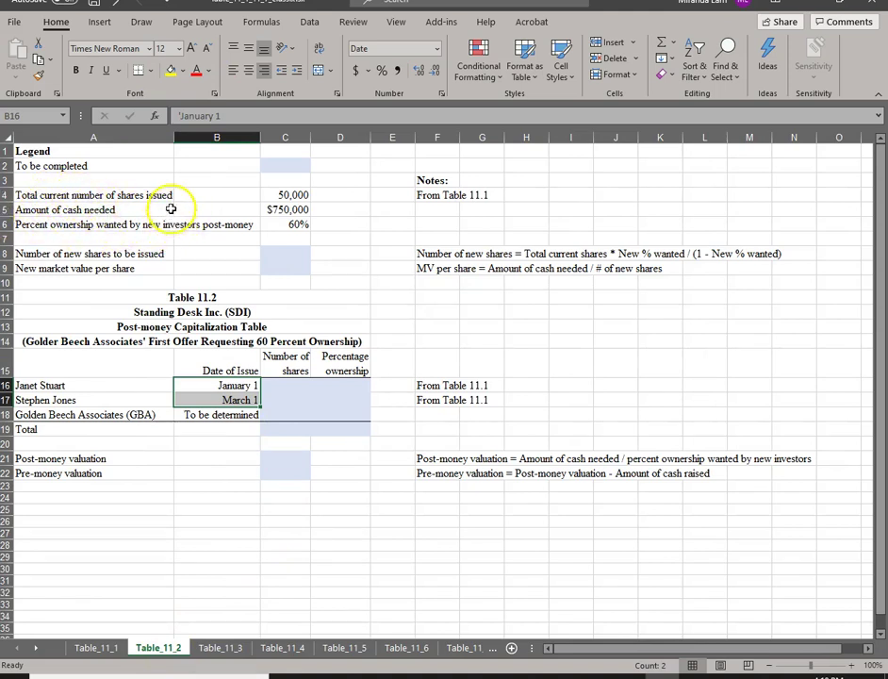
{"action": "left_click", "coordinate": [115, 418]}
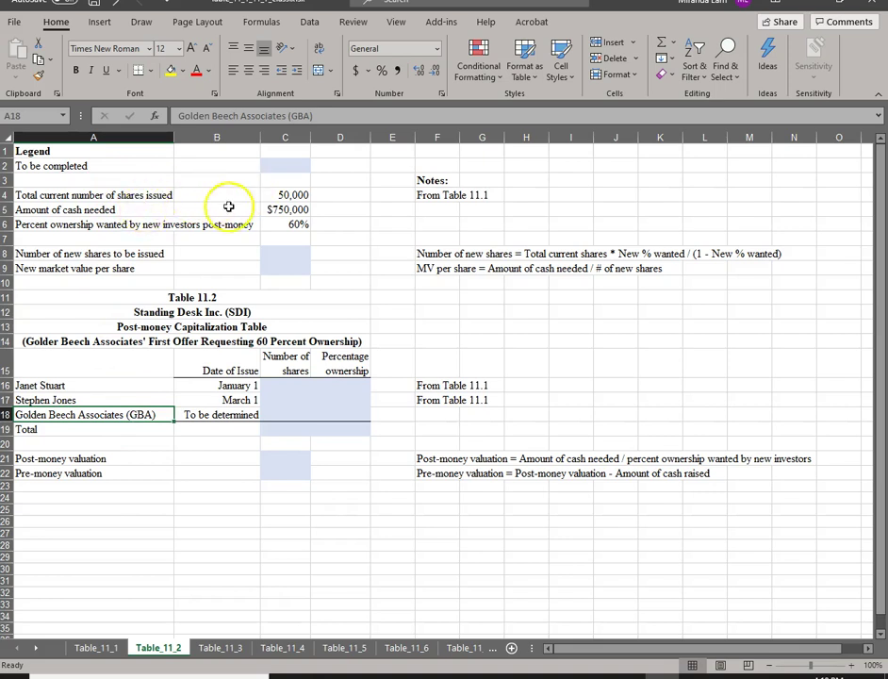
{"action": "left_click", "coordinate": [287, 225]}
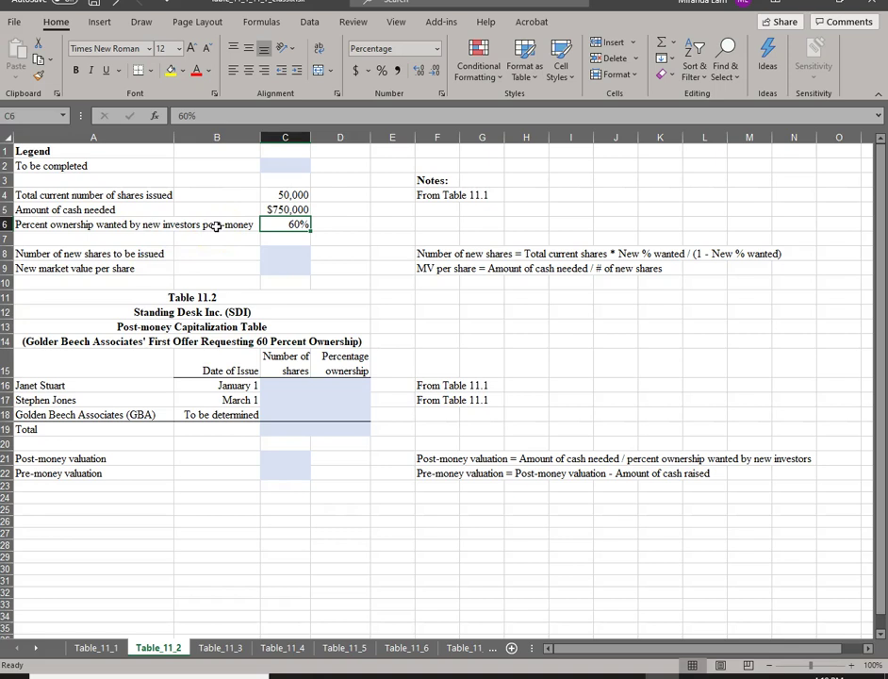
{"action": "left_click", "coordinate": [298, 193]}
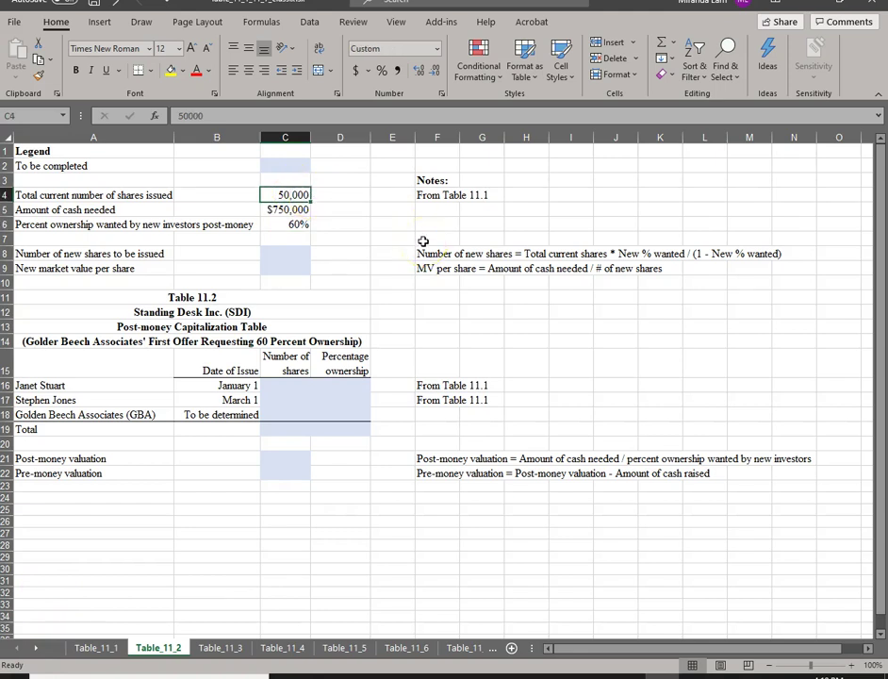
{"action": "left_click", "coordinate": [273, 199]}
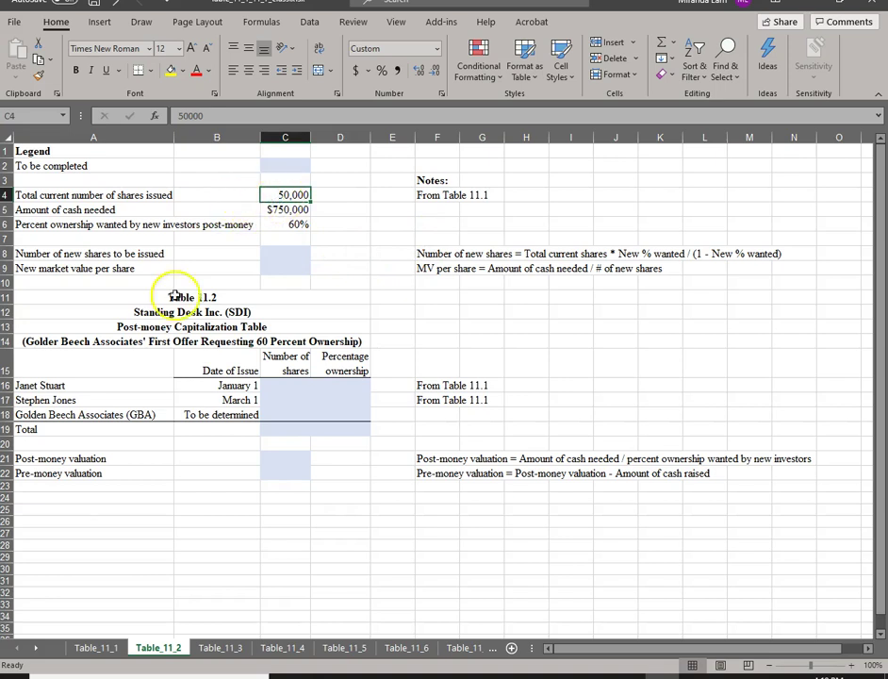
{"action": "left_click", "coordinate": [91, 647]}
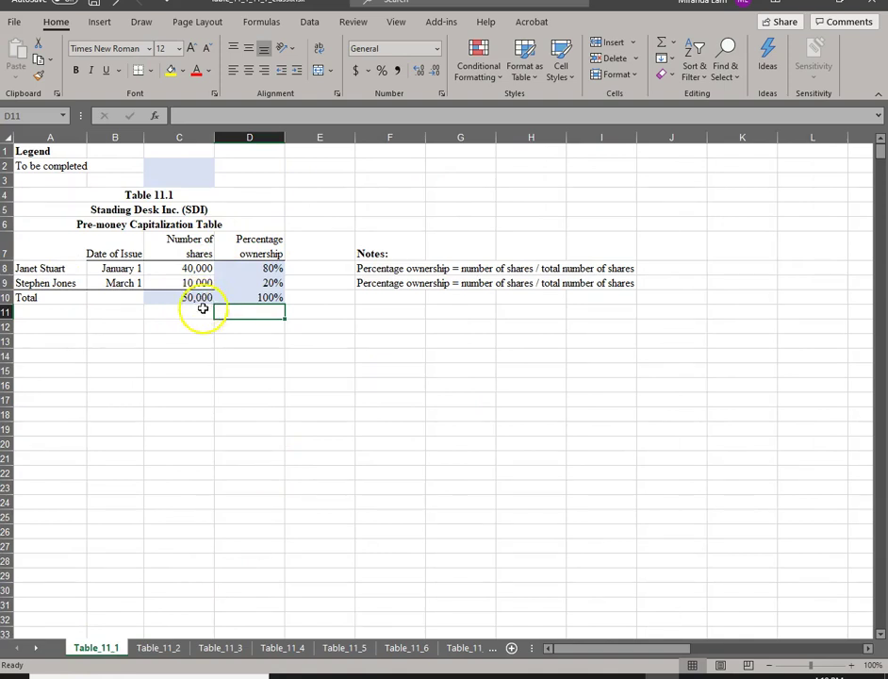
{"action": "left_click", "coordinate": [162, 648]}
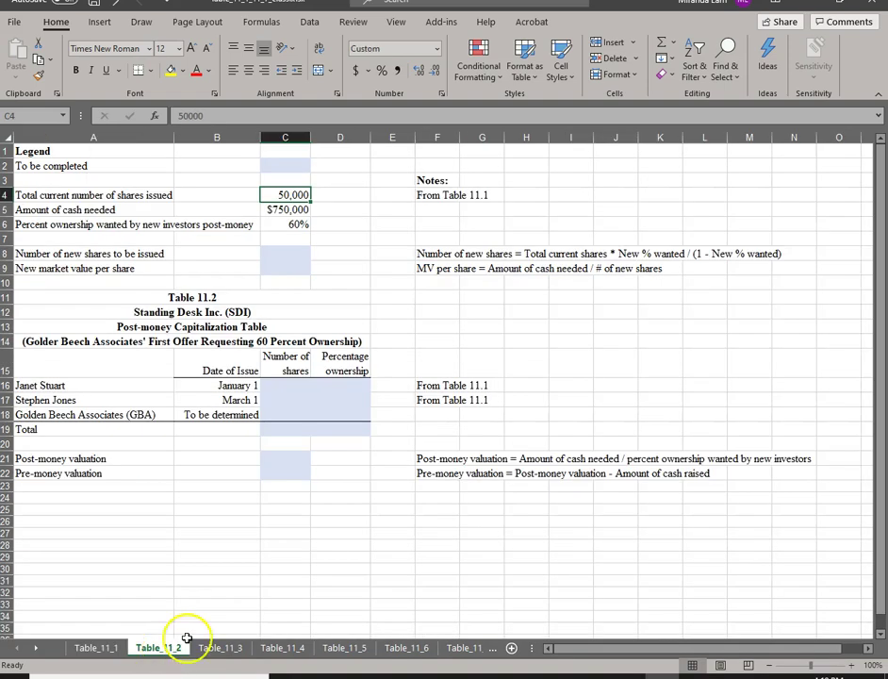
{"action": "left_click", "coordinate": [290, 210]}
{"action": "left_click", "coordinate": [292, 224]}
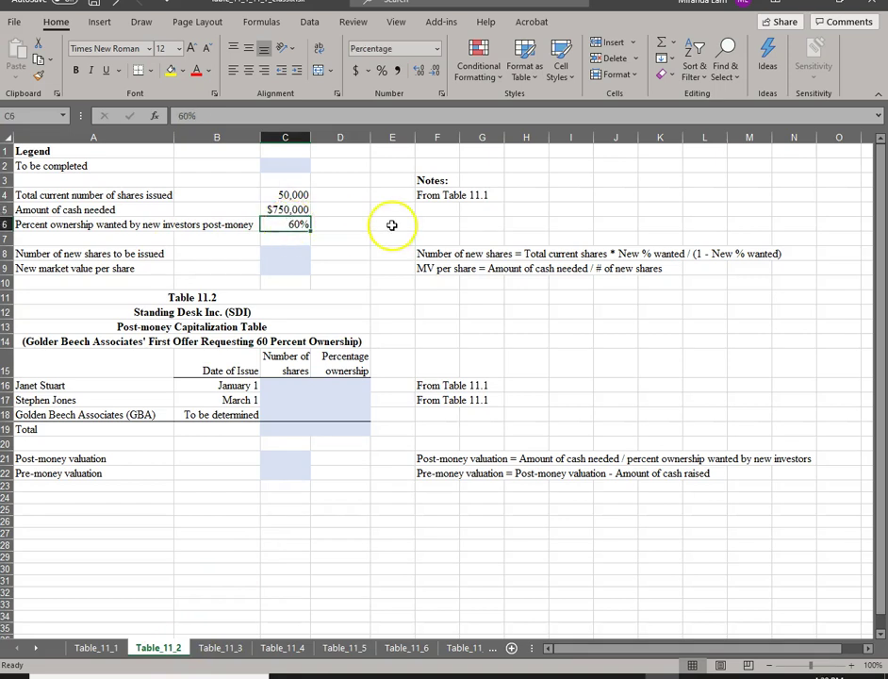
{"action": "left_click", "coordinate": [307, 209]}
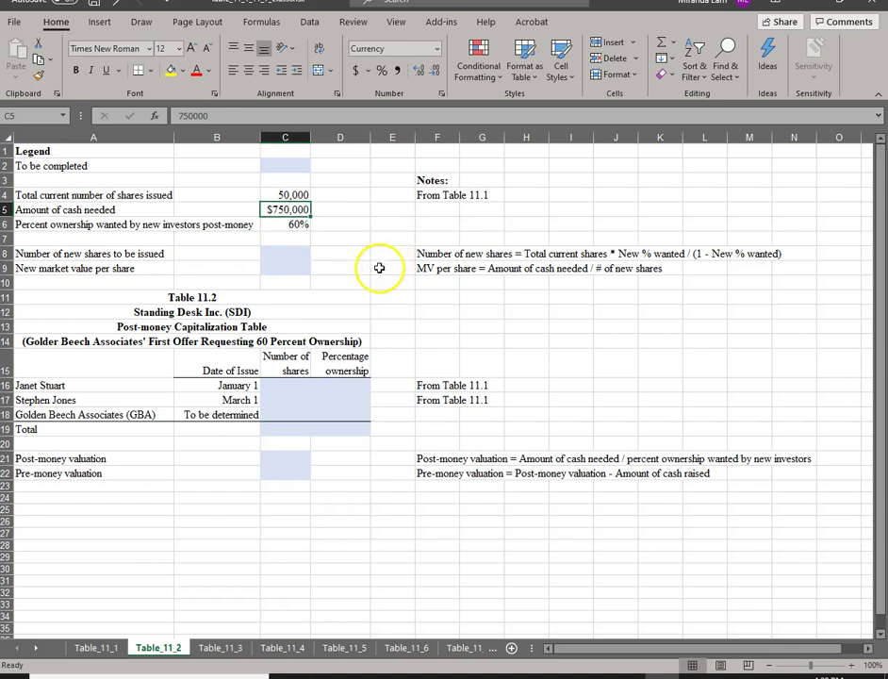
{"action": "left_click", "coordinate": [292, 216]}
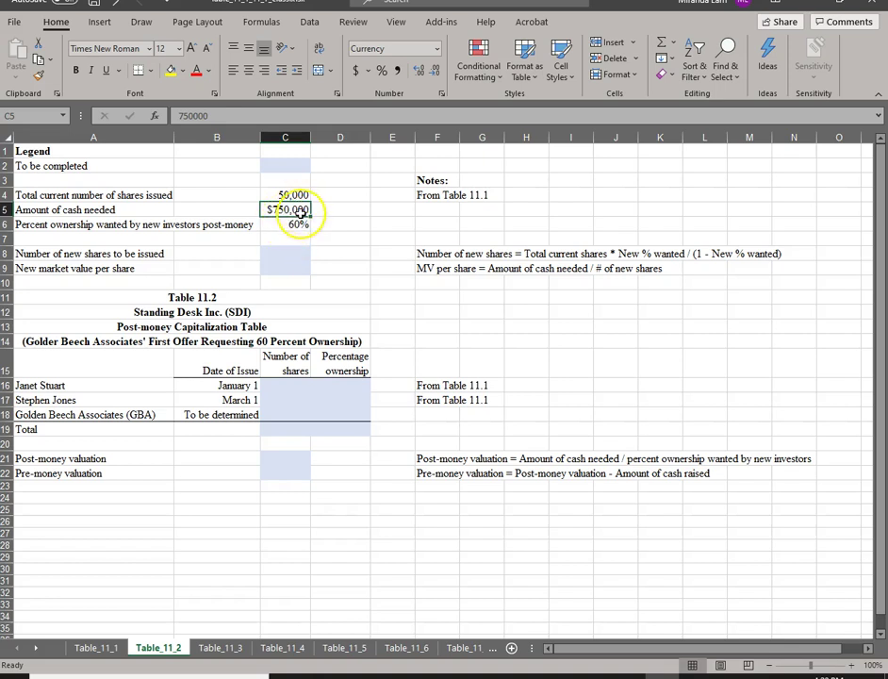
{"action": "left_click", "coordinate": [300, 212]}
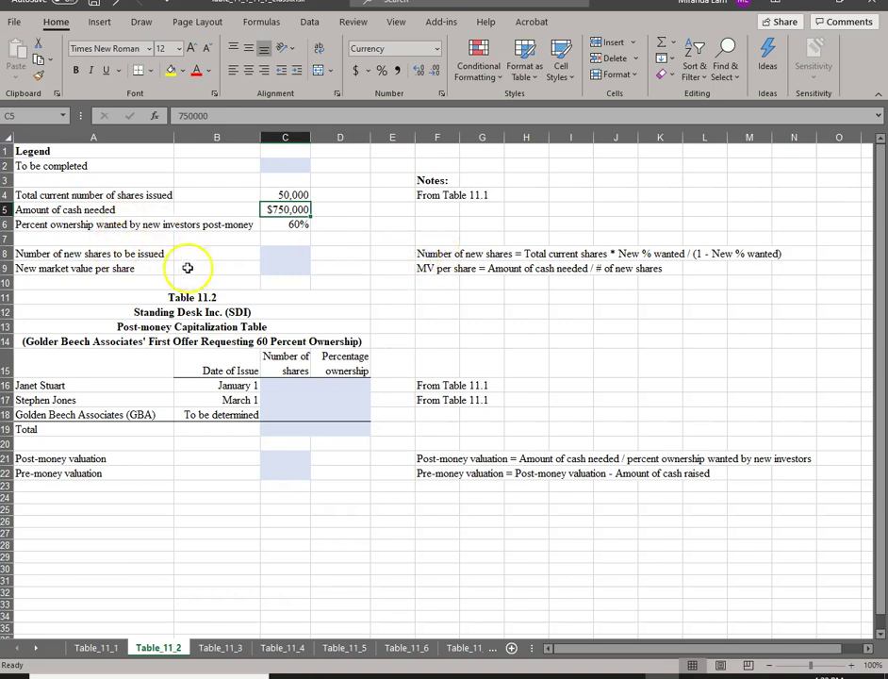
Step: Calculate the number of new shares to be issued in C8 of Table_11_2 with =C4*C6/(1-C6)
{"action": "left_click", "coordinate": [280, 251]}
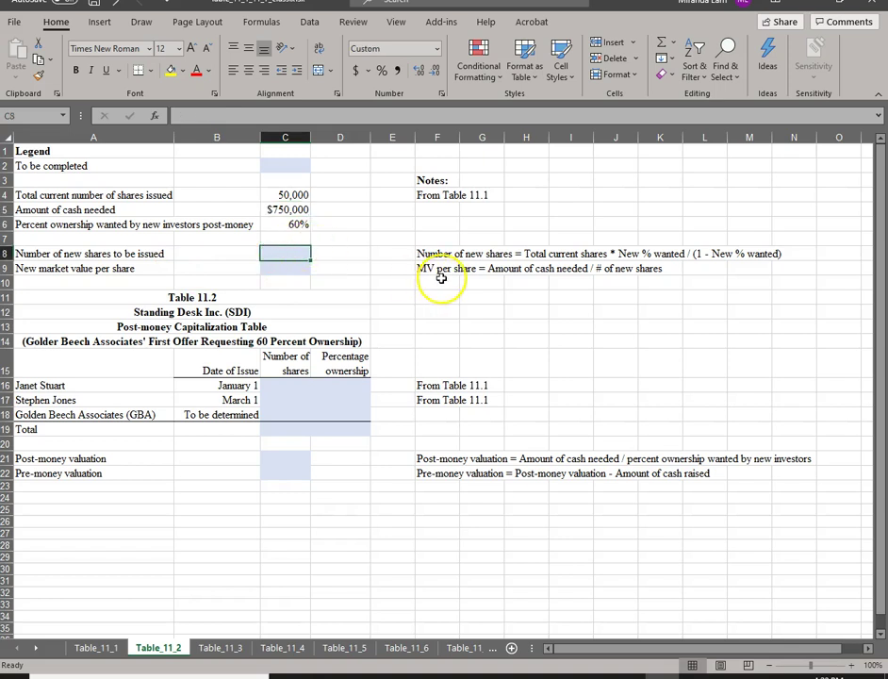
{"action": "type", "text": "="}
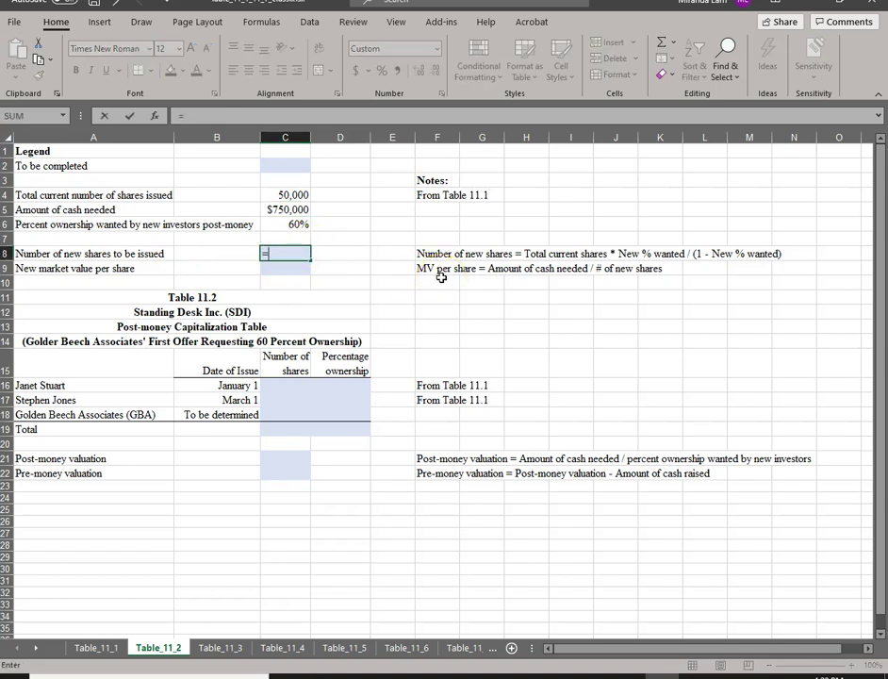
{"action": "left_click", "coordinate": [303, 195]}
{"action": "type", "text": "*("}
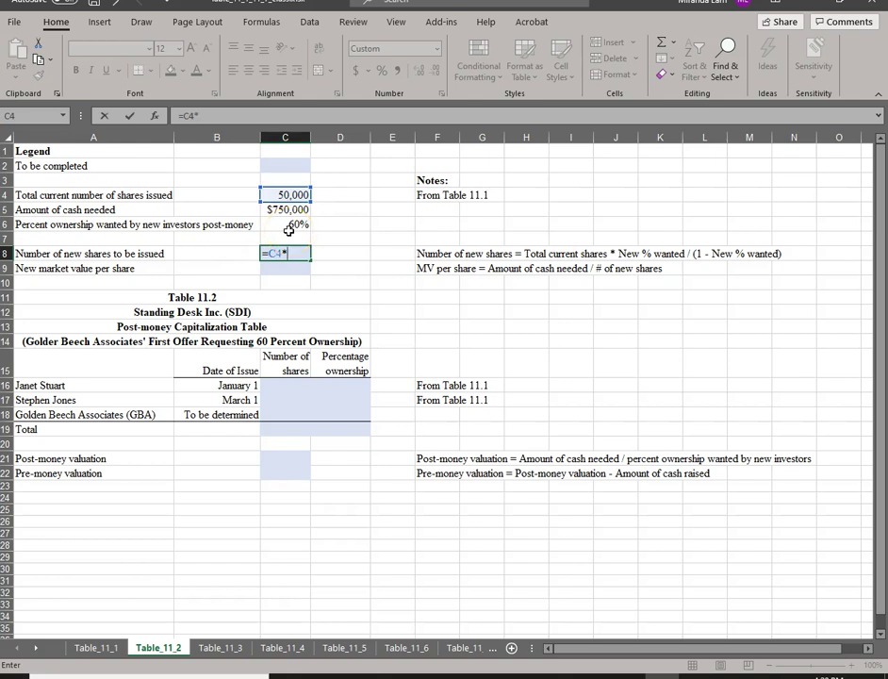
{"action": "left_click", "coordinate": [289, 230]}
{"action": "type", "text": "/(1-"}
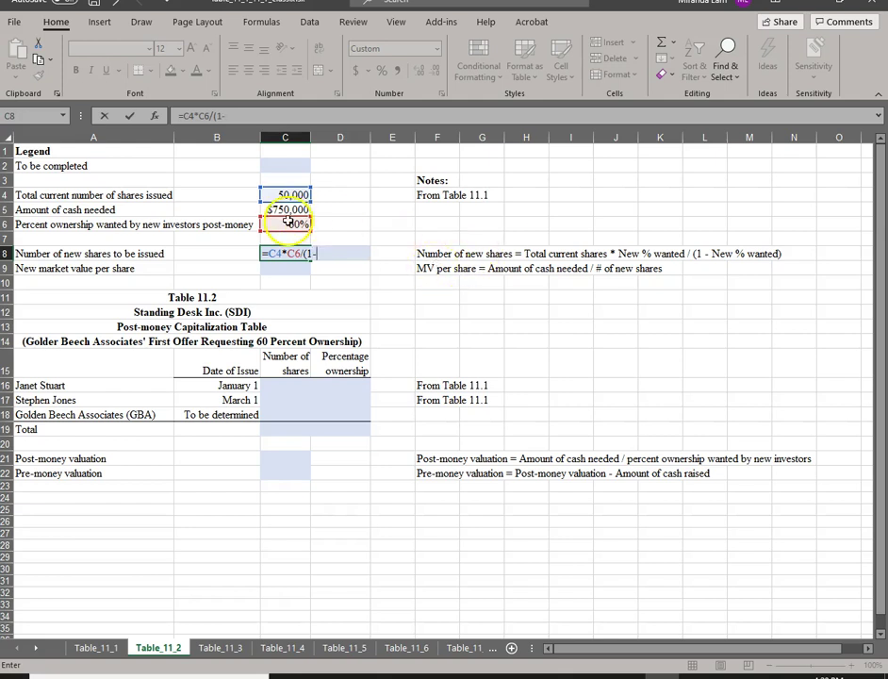
{"action": "left_click", "coordinate": [282, 225]}
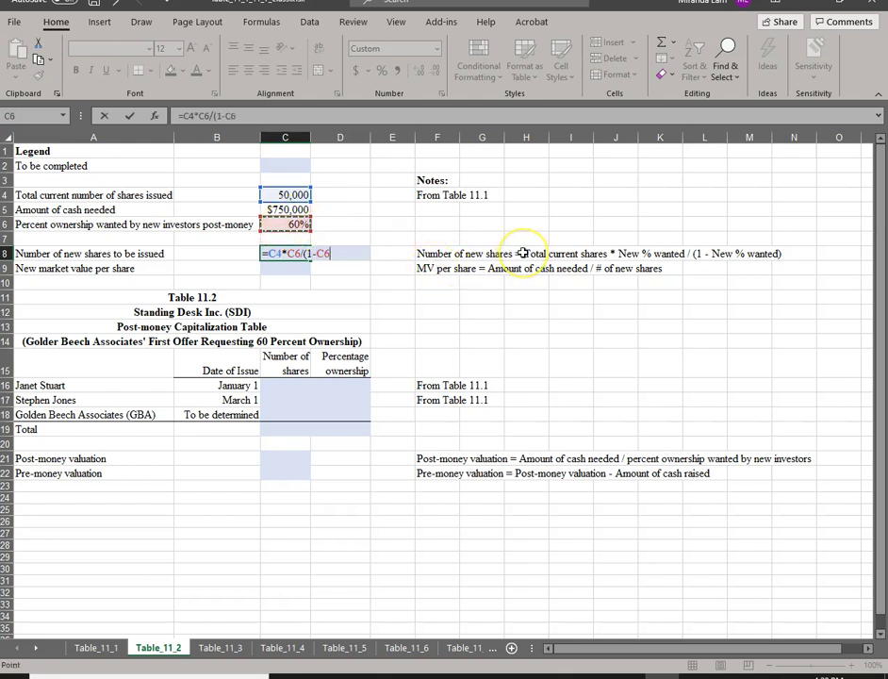
{"action": "type", "text": ")"}
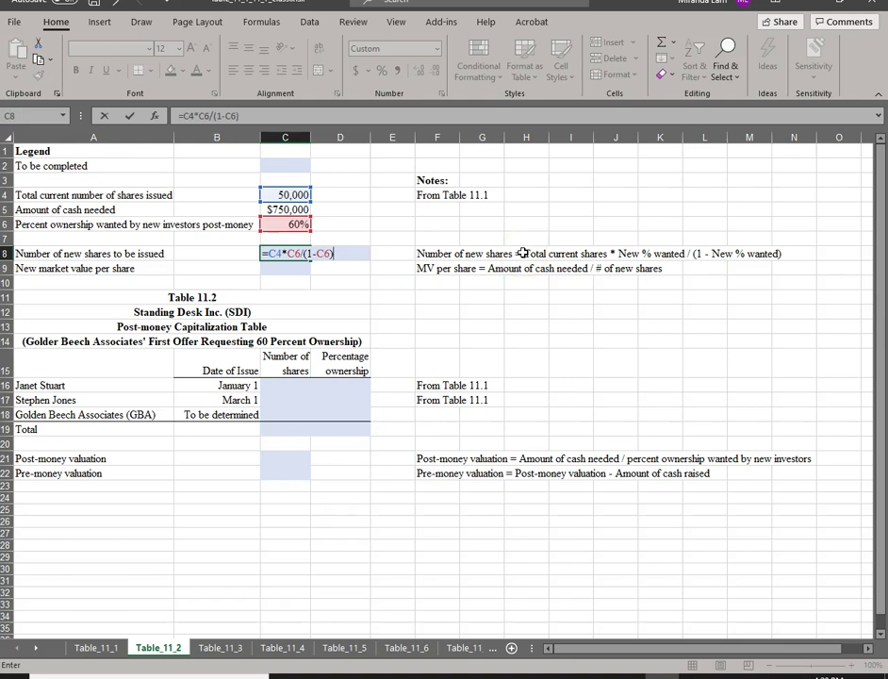
{"action": "key", "text": "Return"}
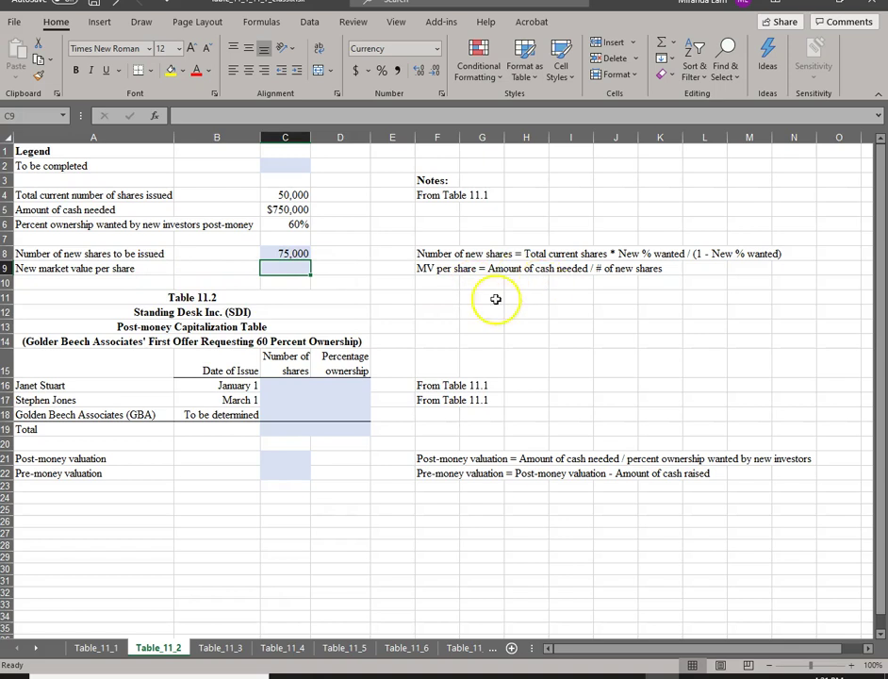
Step: Calculate the new market value per share in C9 with =C5/C8
{"action": "type", "text": "="}
{"action": "left_click", "coordinate": [290, 209]}
{"action": "type", "text": "/"}
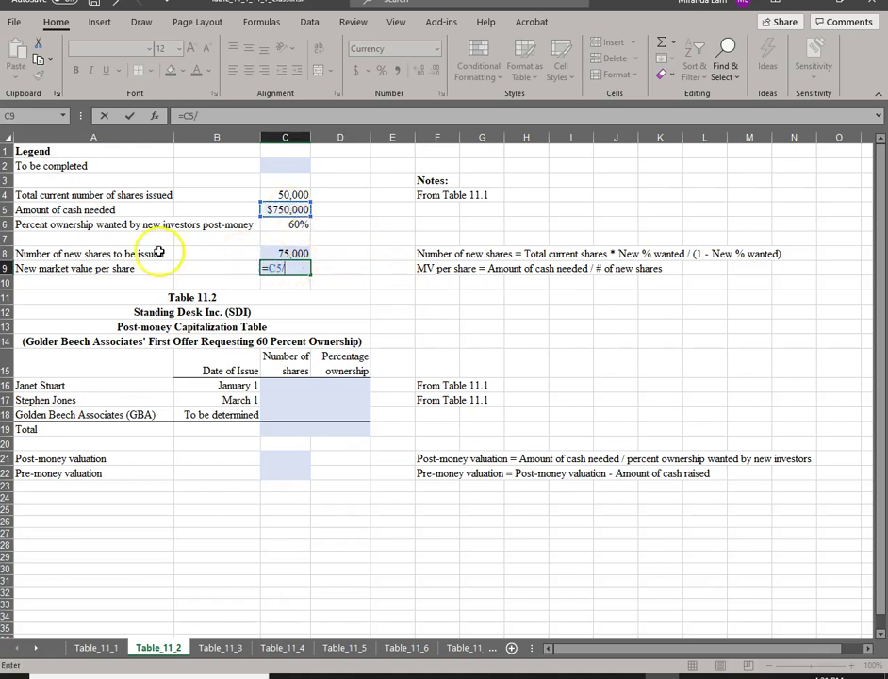
{"action": "left_click", "coordinate": [288, 253]}
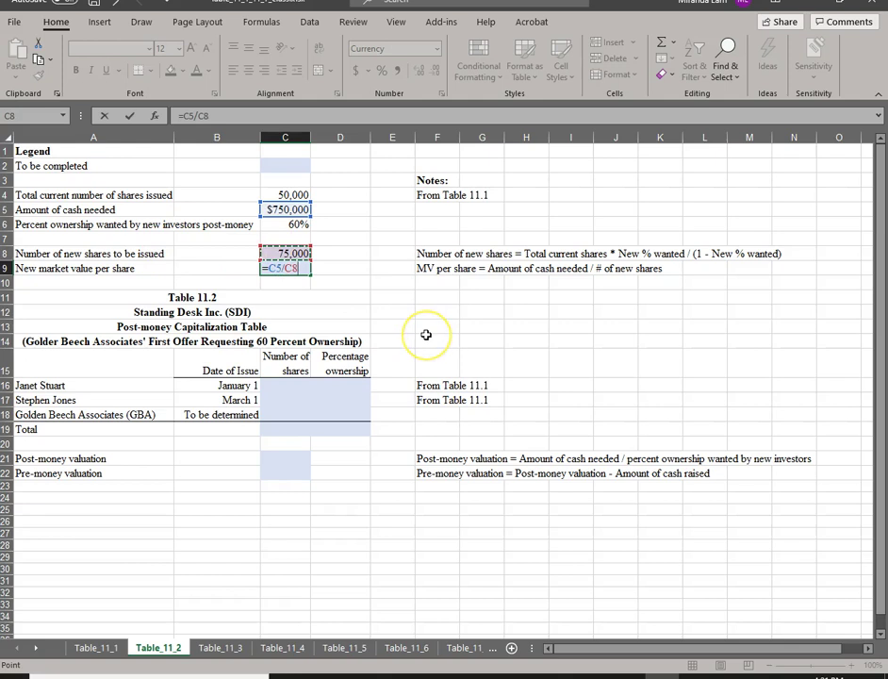
{"action": "key", "text": "Return"}
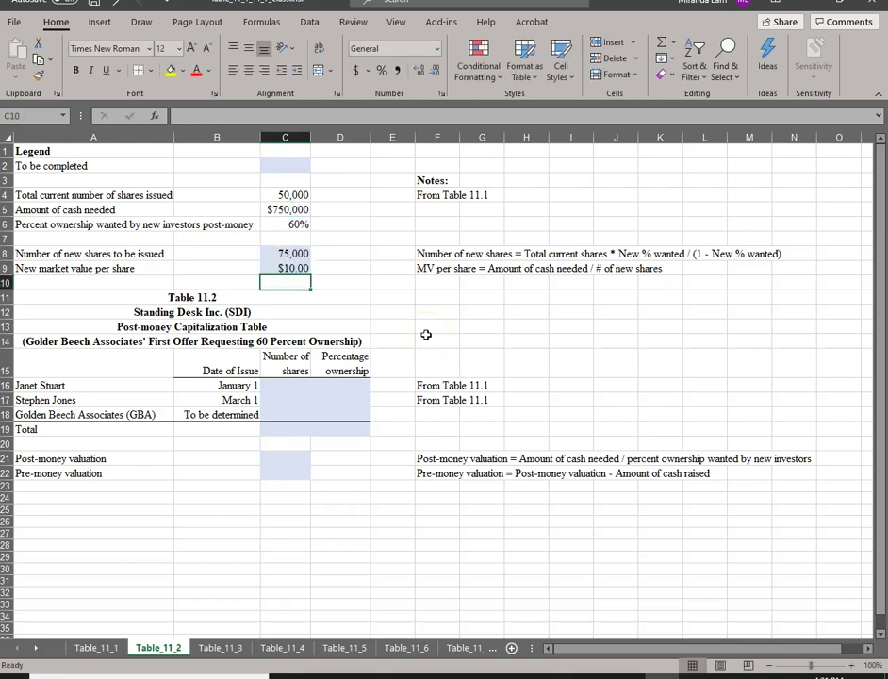
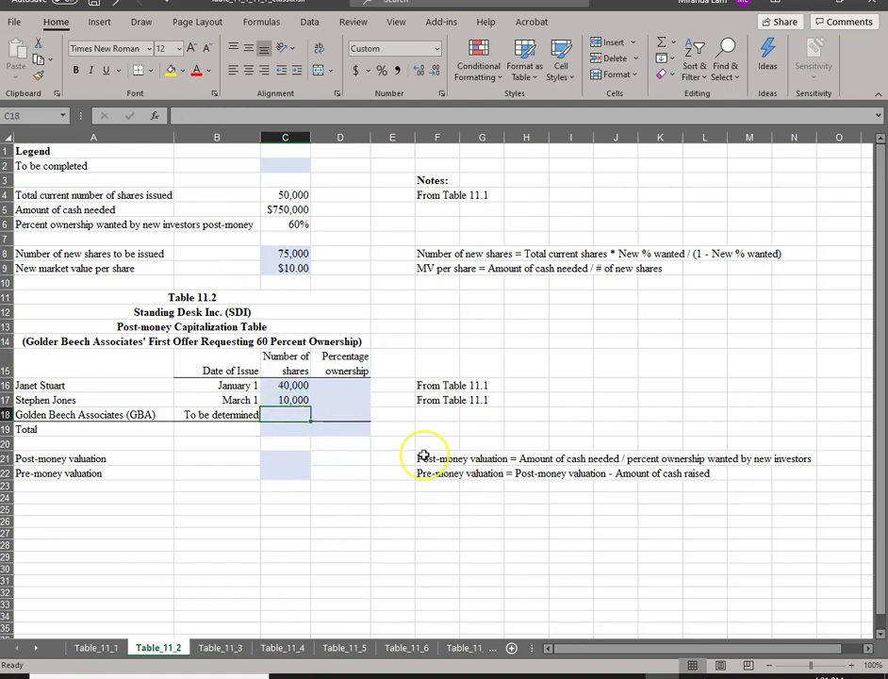
Step: Link Golden Beech Associates' number of shares in C18 to the new shares to be issued in C8
{"action": "type", "text": "="}
{"action": "left_click", "coordinate": [319, 254]}
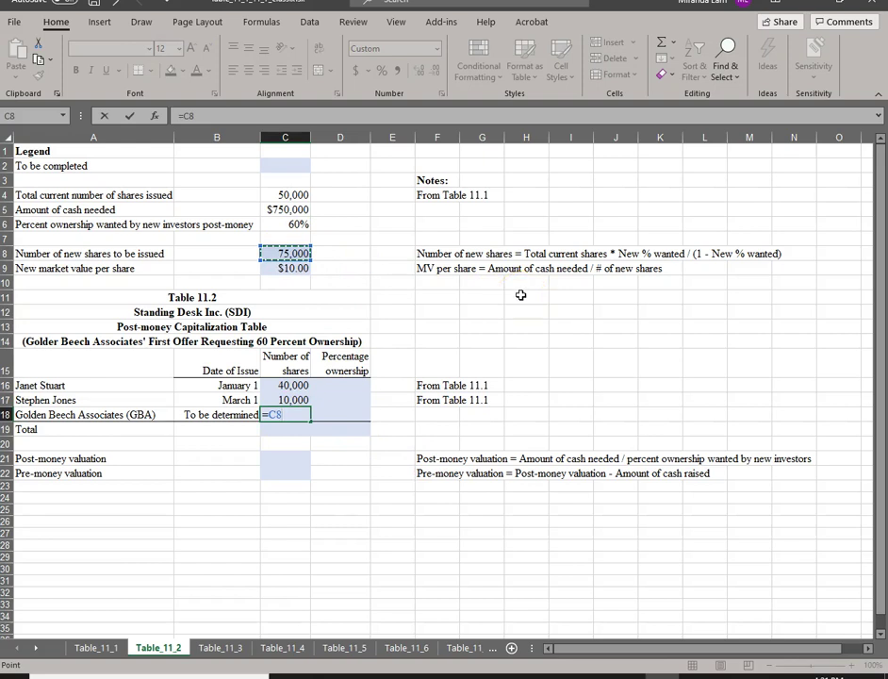
{"action": "key", "text": "Return"}
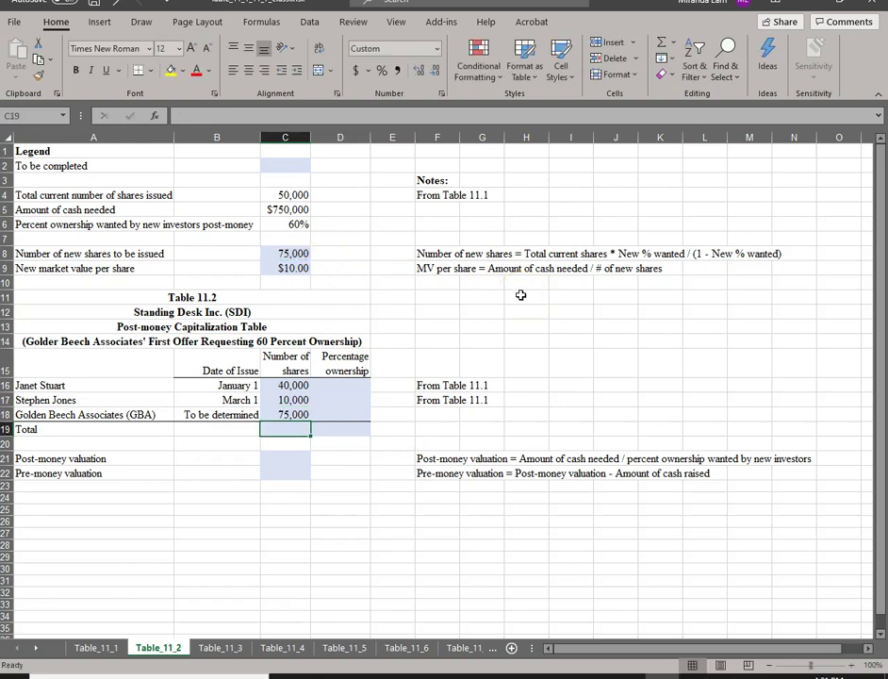
Step: Total the post-money number of shares in C19 with a SUM of C16:C18
{"action": "type", "text": "=sum("}
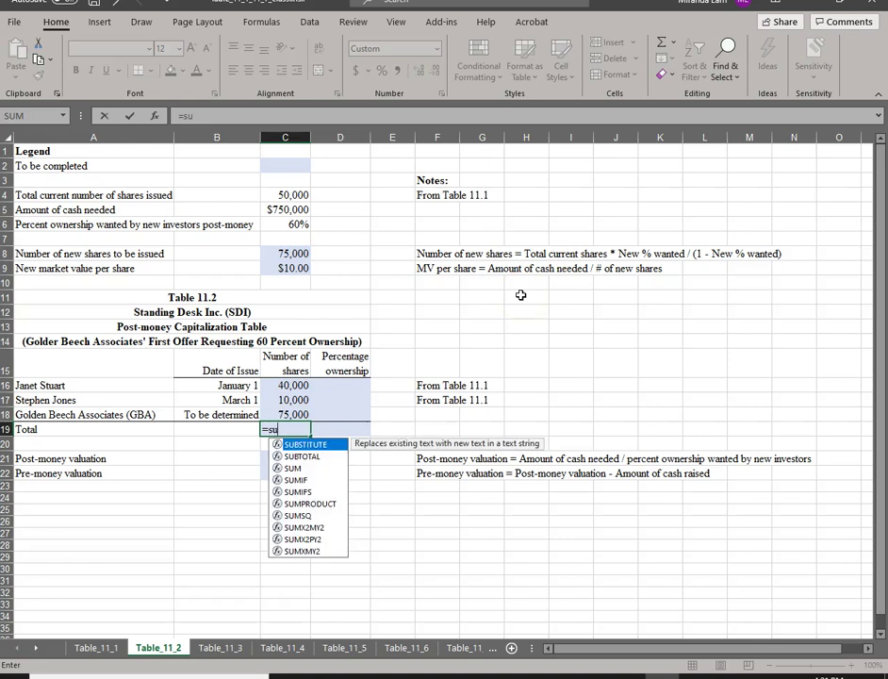
{"action": "key", "text": "Up"}
{"action": "key", "text": "shift+Up"}
{"action": "key", "text": "shift+Up"}
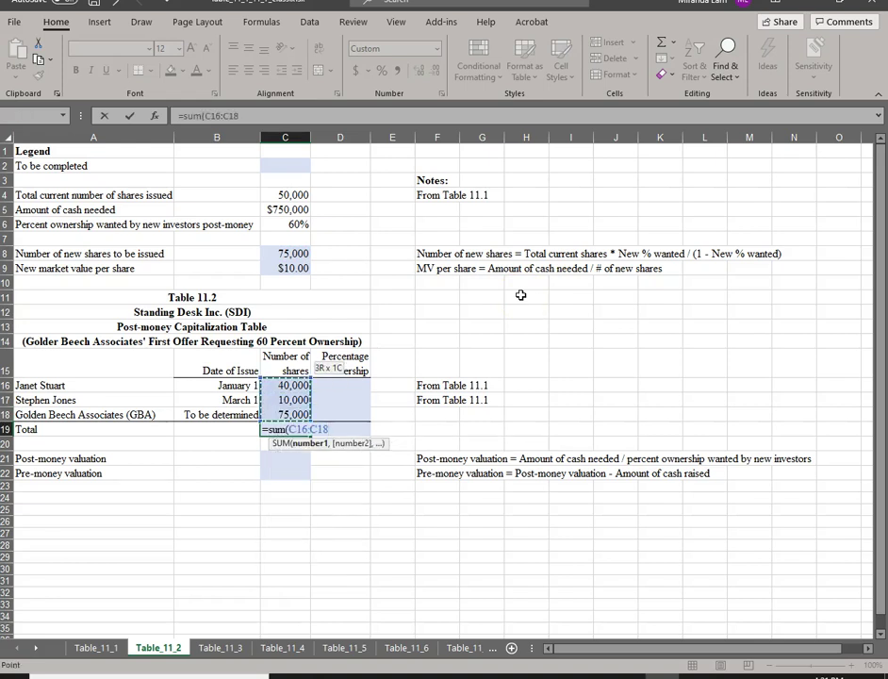
{"action": "key", "text": "Return"}
Step: Calculate the first shareholder's post-money percentage ownership in D16 with =C16/$C$19
{"action": "key", "text": "Up"}
{"action": "key", "text": "Up"}
{"action": "key", "text": "Up"}
{"action": "key", "text": "Up"}
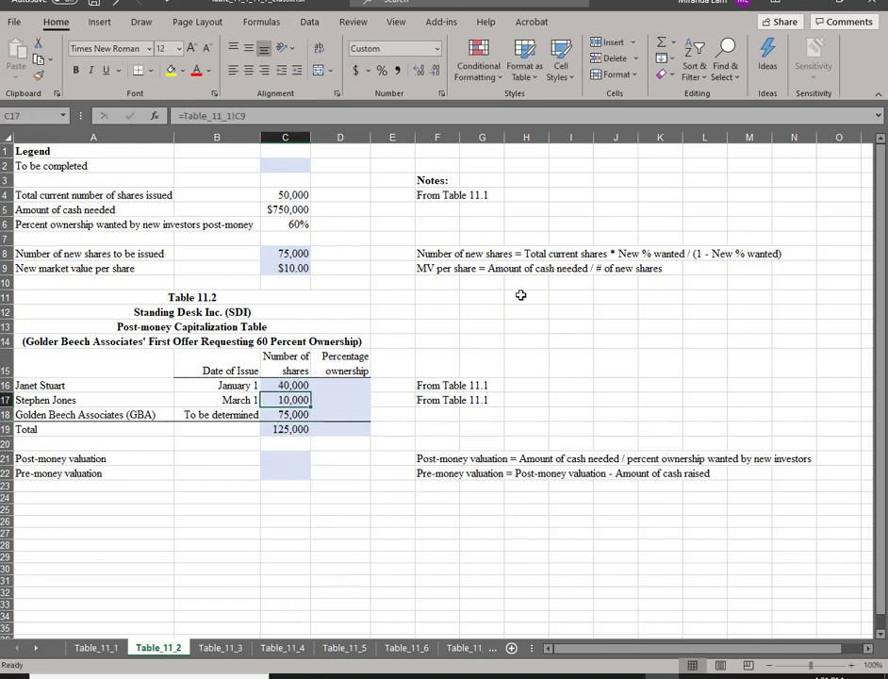
{"action": "key", "text": "Right"}
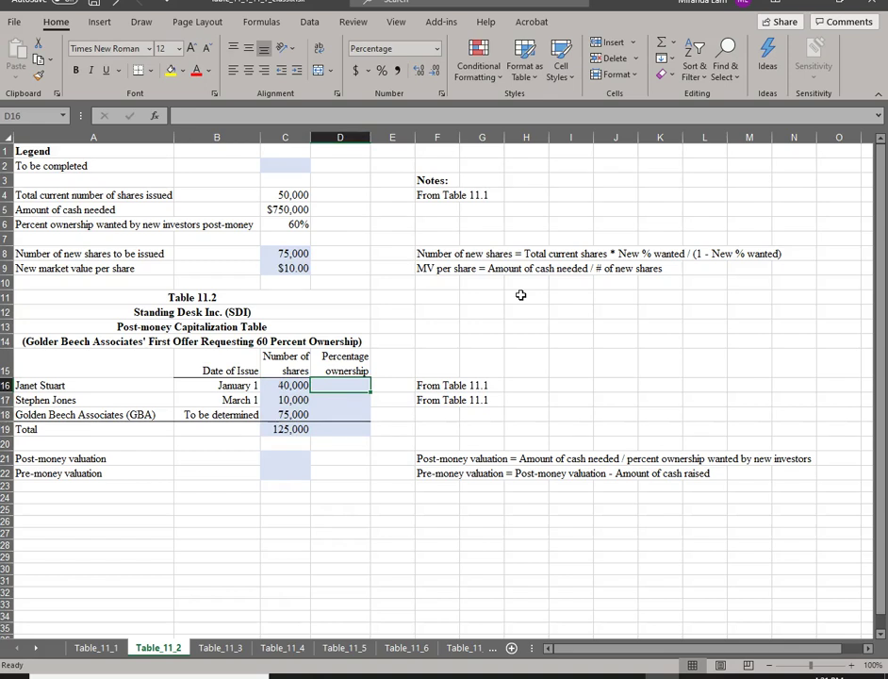
{"action": "type", "text": "="}
{"action": "key", "text": "Left"}
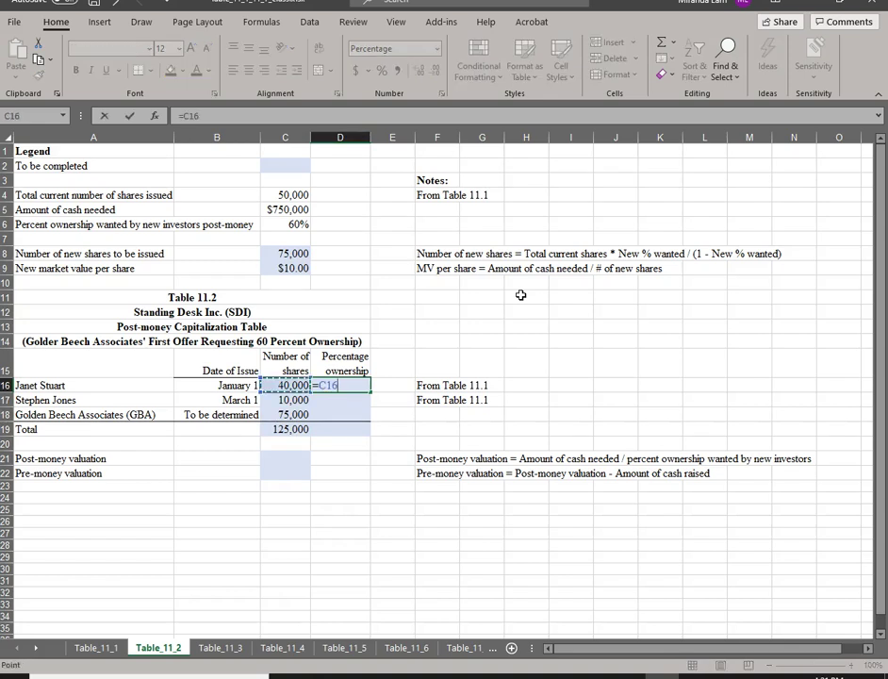
{"action": "type", "text": "/"}
{"action": "key", "text": "Left"}
{"action": "key", "text": "Down"}
{"action": "key", "text": "Down"}
{"action": "key", "text": "Down"}
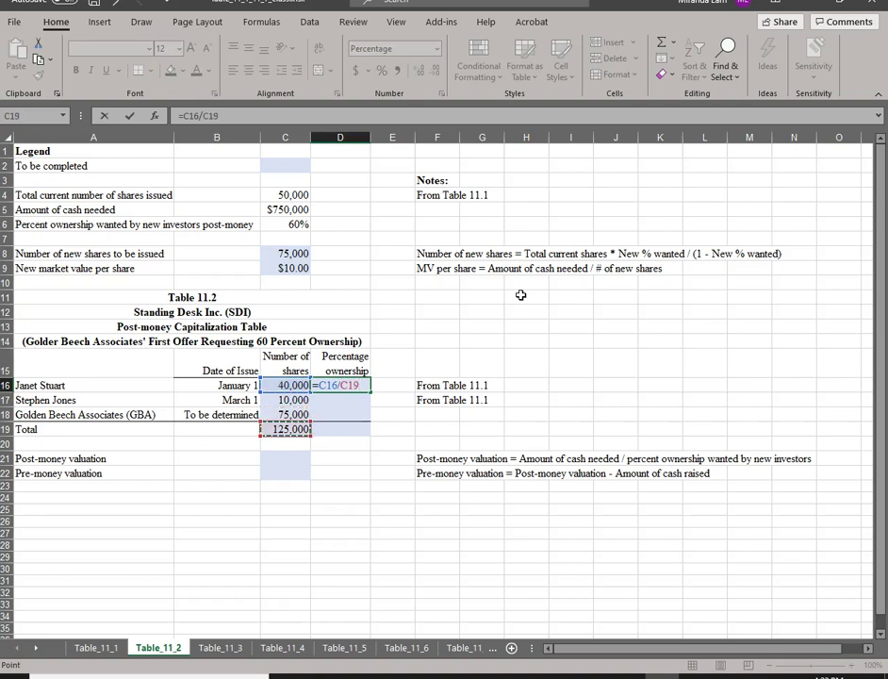
{"action": "key", "text": "F4"}
{"action": "key", "text": "Return"}
Step: Copy the percentage ownership formula from D16 to D17:D18, pasting formulas only
{"action": "key", "text": "Up"}
{"action": "key", "text": "ctrl+c"}
{"action": "key", "text": "shift+Down"}
{"action": "key", "text": "shift+Down"}
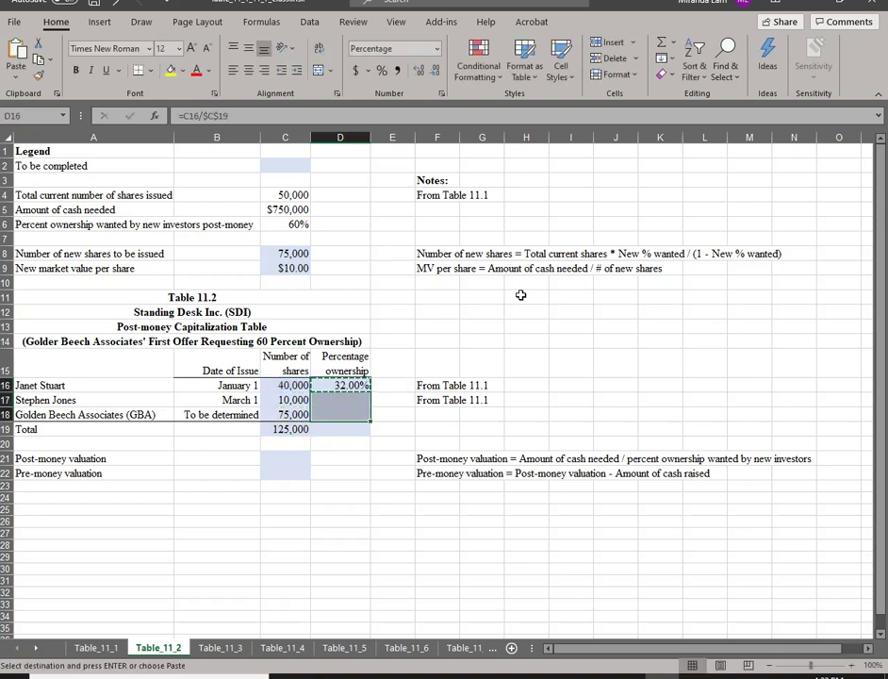
{"action": "left_click", "coordinate": [15, 75]}
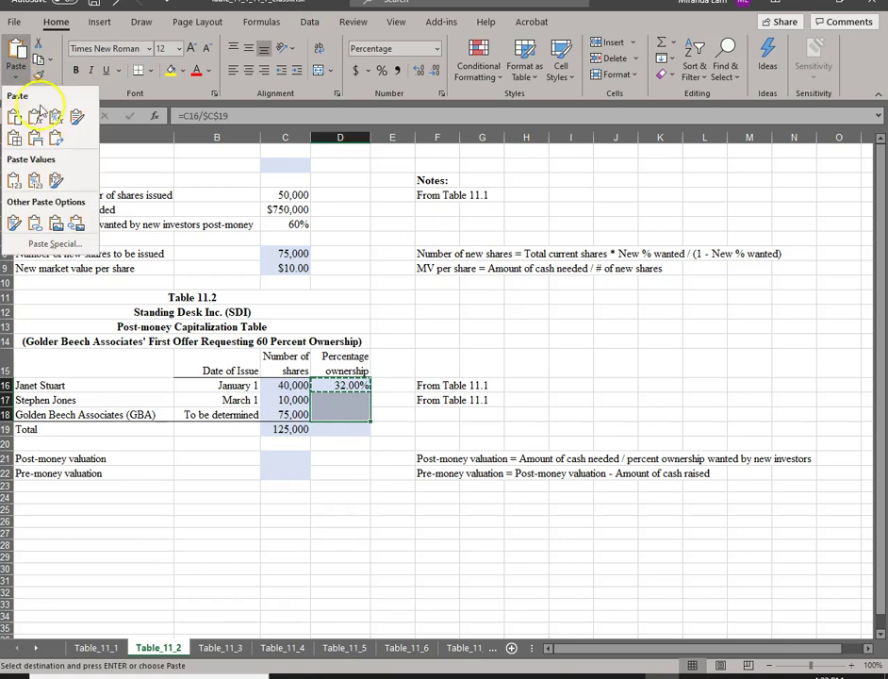
{"action": "left_click", "coordinate": [35, 115]}
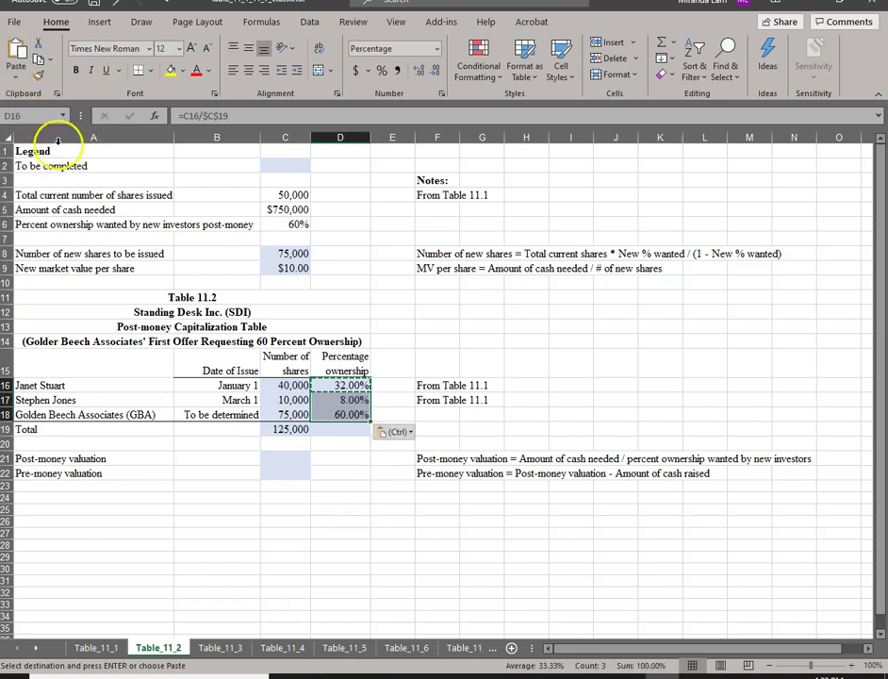
Step: Total the percentage ownership column in D19 with a SUM of D16:D18
{"action": "left_click", "coordinate": [346, 430]}
{"action": "key", "text": "Escape"}
{"action": "type", "text": "=sum("}
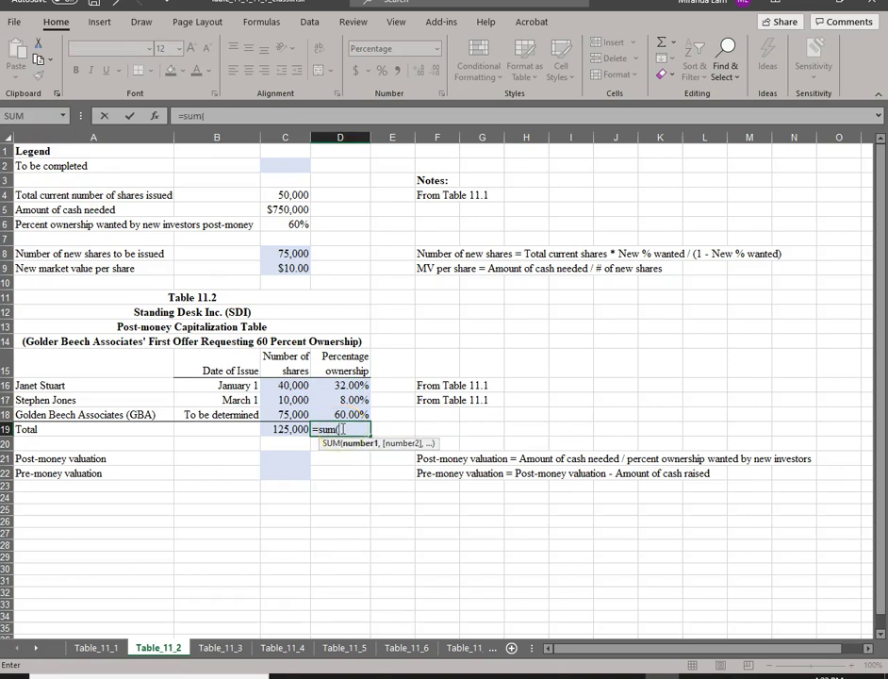
{"action": "left_click_drag", "start_coordinate": [346, 415], "coordinate": [346, 386]}
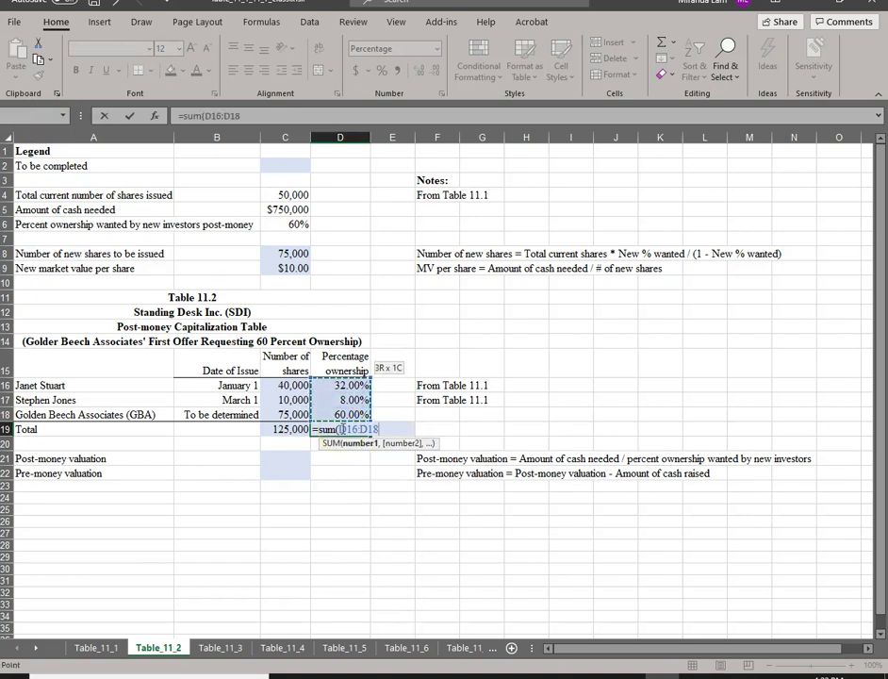
{"action": "key", "text": "Return"}
{"action": "left_click", "coordinate": [349, 509]}
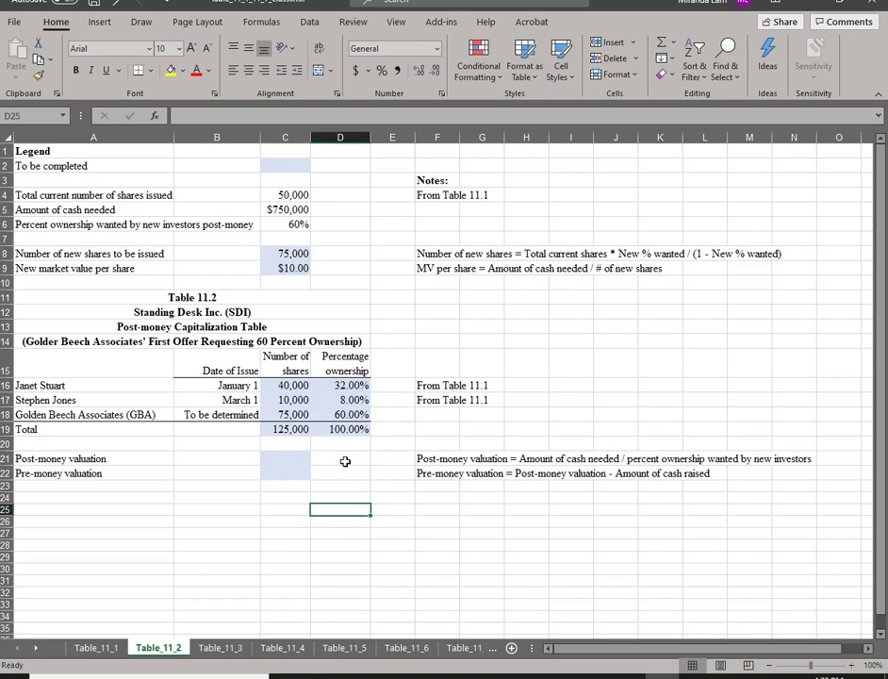
Step: Compare the founders' post-money ownership percentages with their pre-money percentages in Table_11_1, and return to Table_11_2
{"action": "left_click", "coordinate": [351, 404]}
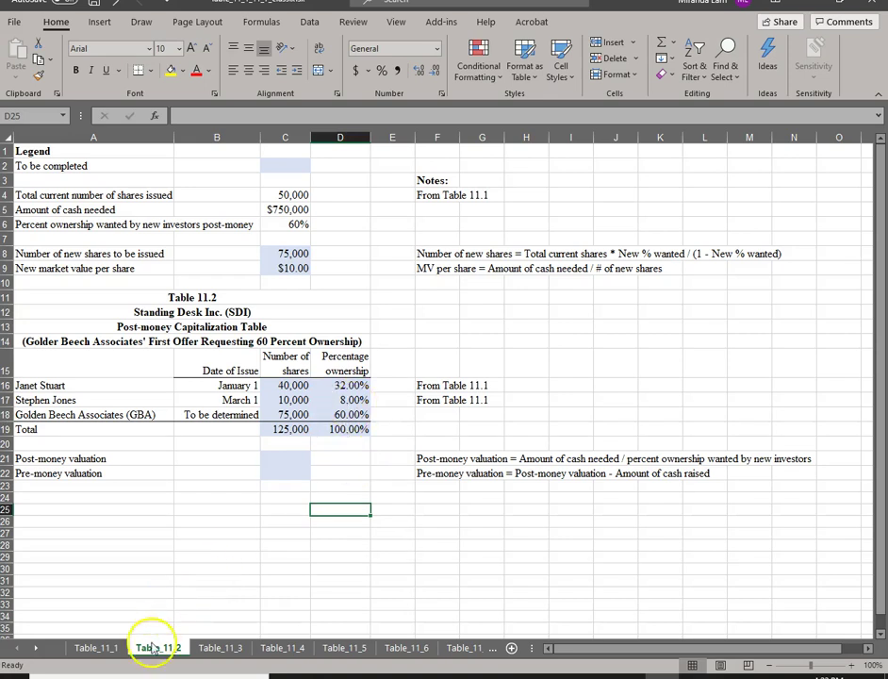
{"action": "left_click", "coordinate": [95, 647]}
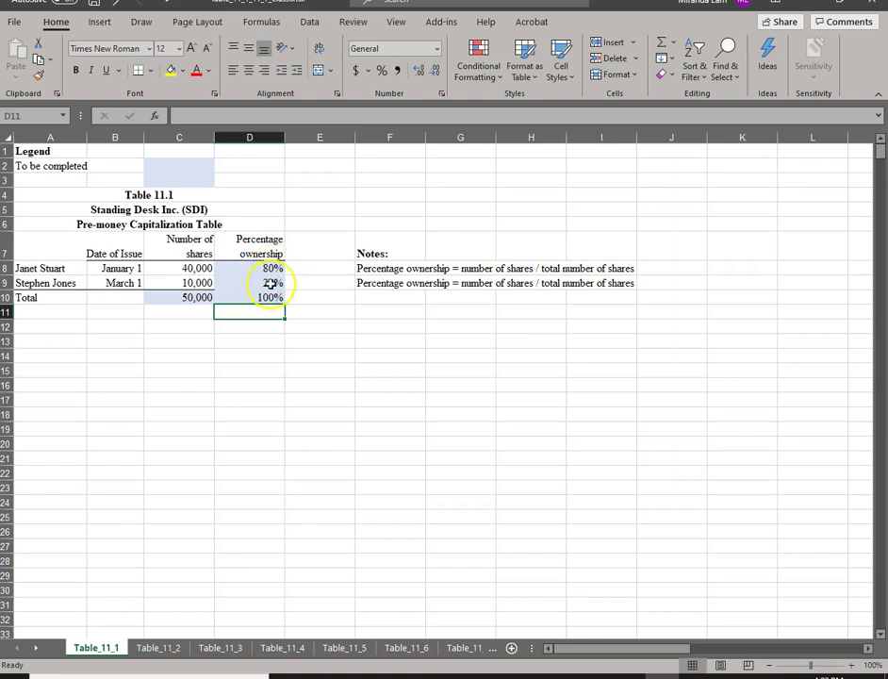
{"action": "left_click", "coordinate": [159, 648]}
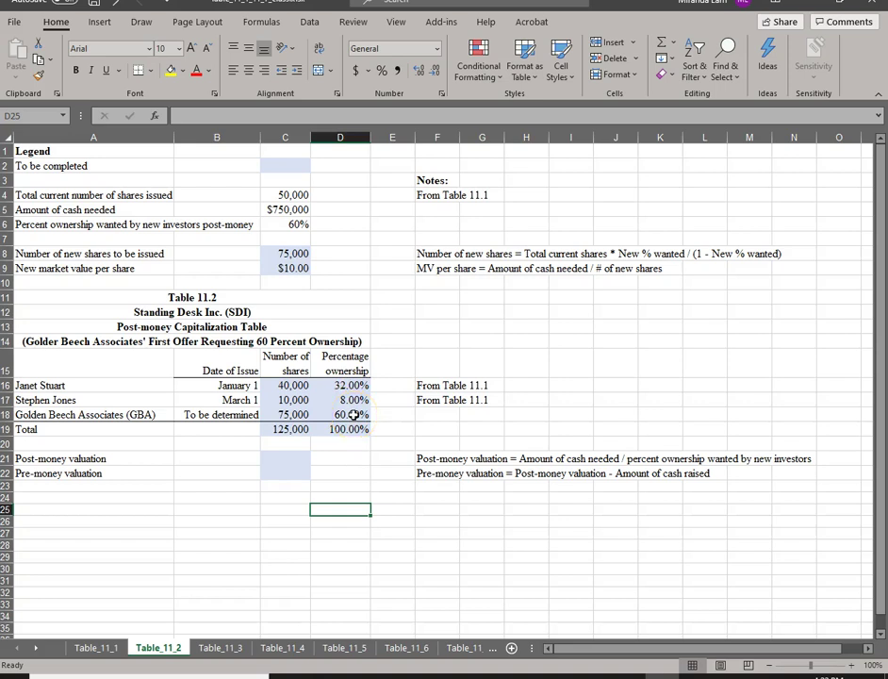
Step: Calculate the post-money valuation in C21 by dividing cash needed by the investors' percent ownership, =C5/C6
{"action": "left_click", "coordinate": [278, 458]}
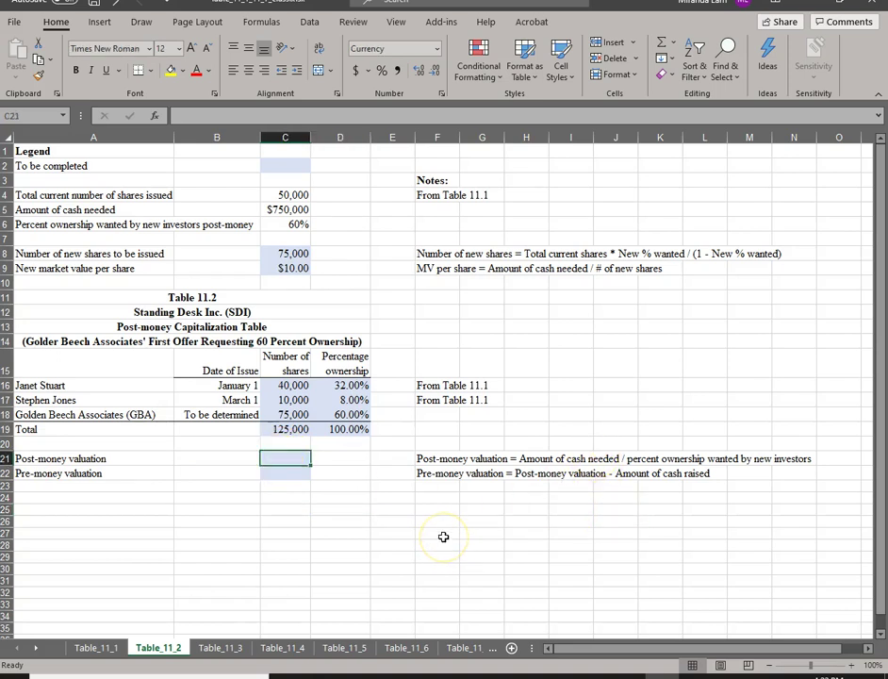
{"action": "type", "text": "="}
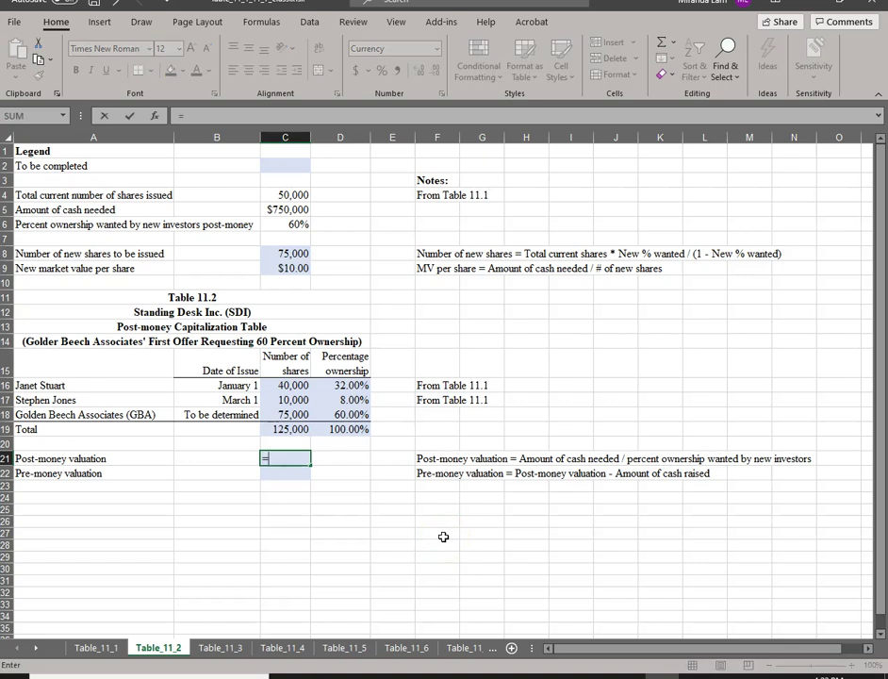
{"action": "left_click", "coordinate": [279, 207]}
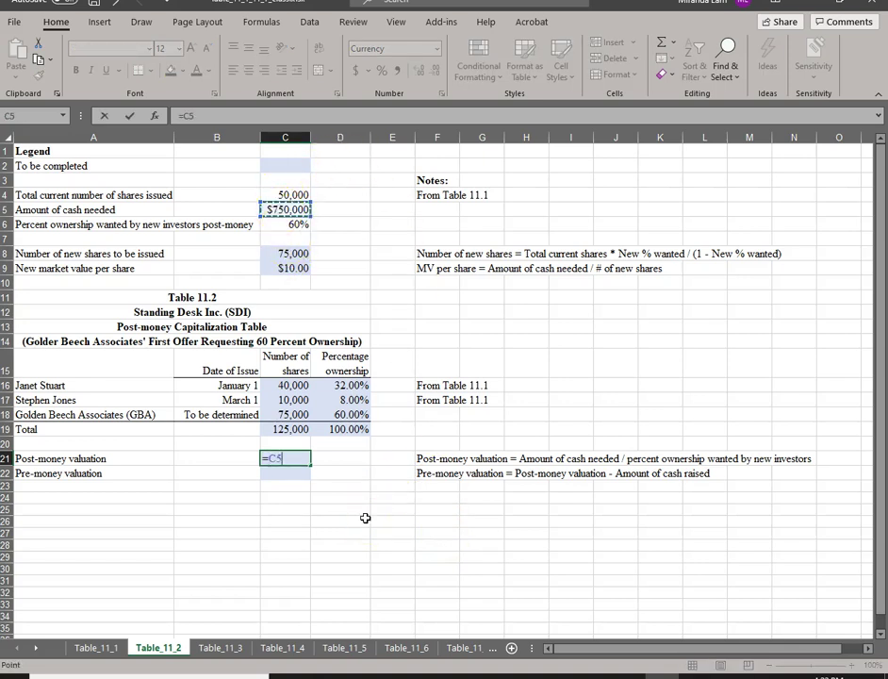
{"action": "type", "text": "/"}
{"action": "left_click", "coordinate": [281, 224]}
{"action": "key", "text": "Return"}
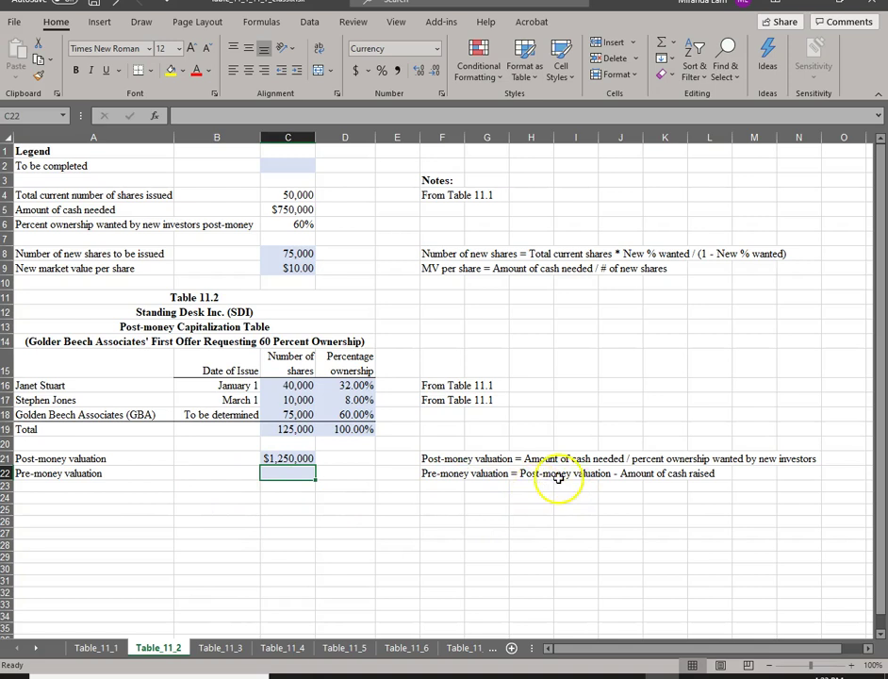
Step: Calculate the pre-money valuation in C22 as the post-money valuation minus the cash raised, =C21-C5
{"action": "type", "text": "="}
{"action": "left_click", "coordinate": [272, 459]}
{"action": "type", "text": "-"}
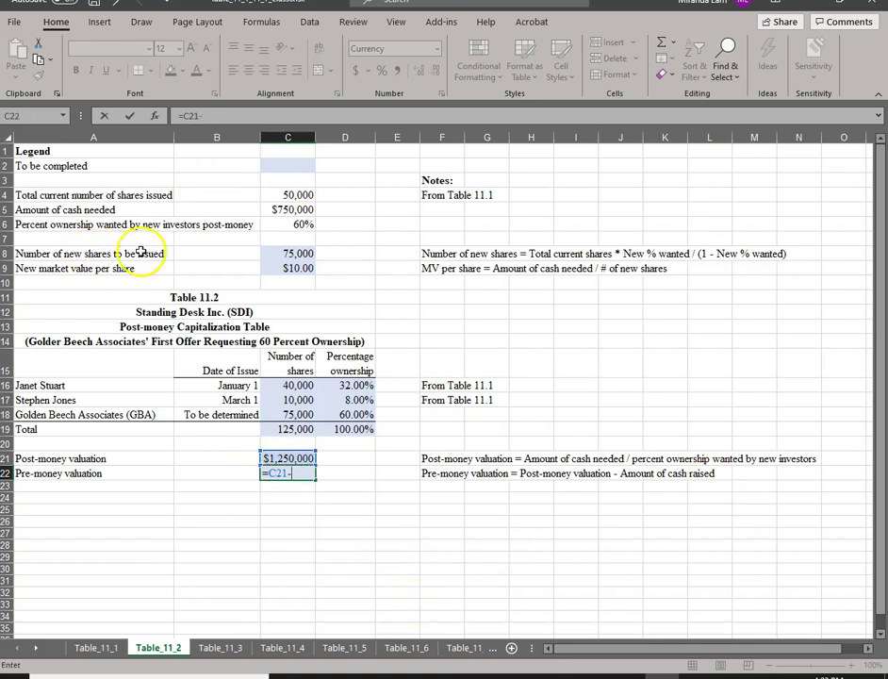
{"action": "left_click", "coordinate": [281, 209]}
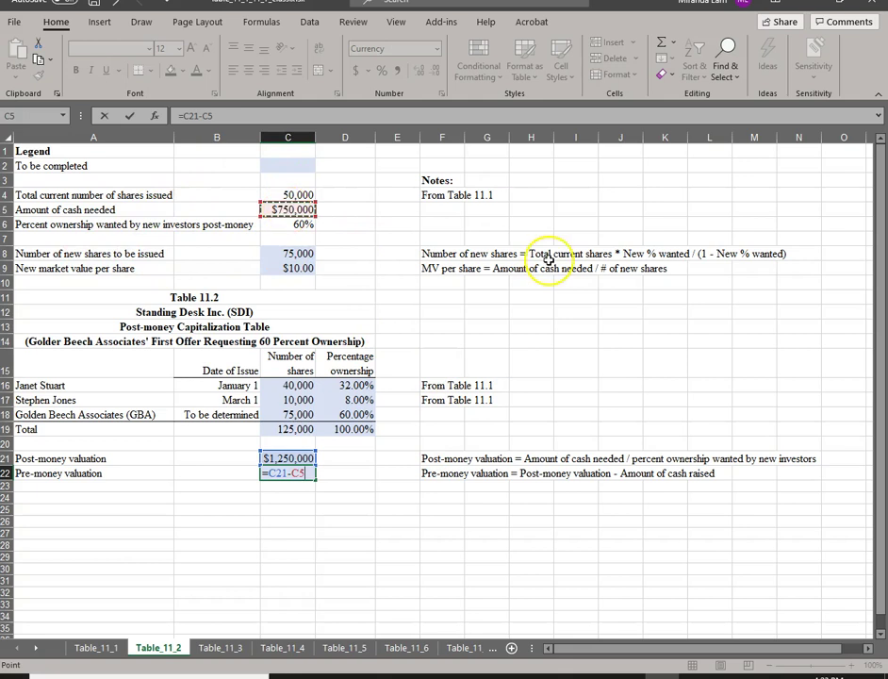
{"action": "key", "text": "Return"}
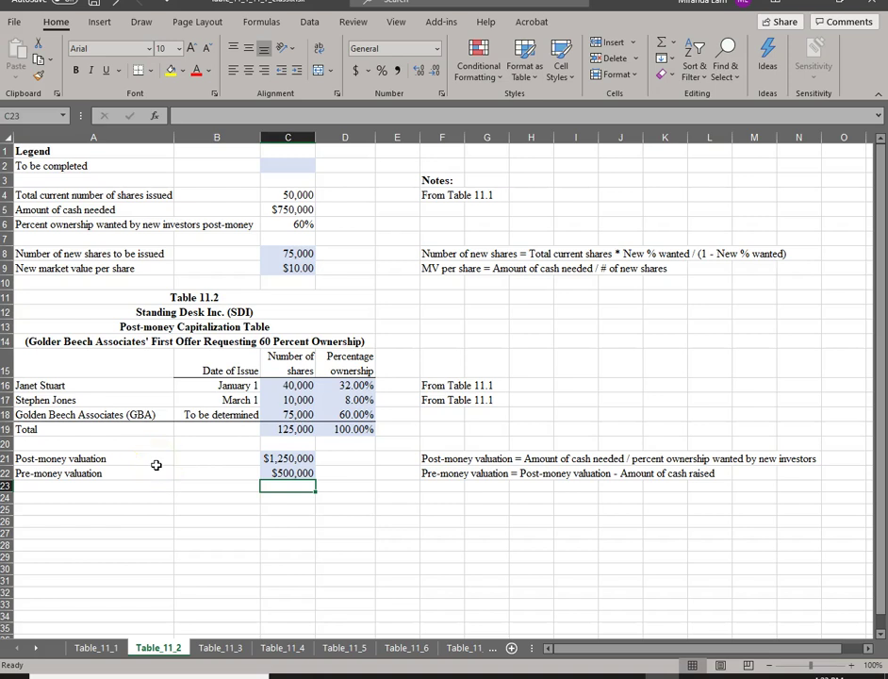
{"action": "left_click", "coordinate": [123, 150]}
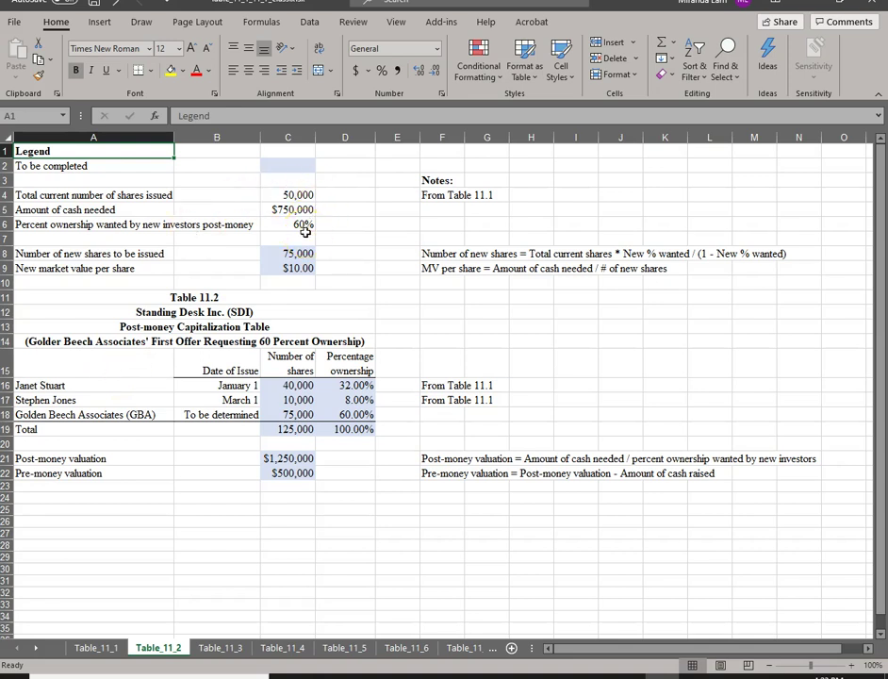
{"action": "left_click", "coordinate": [138, 417]}
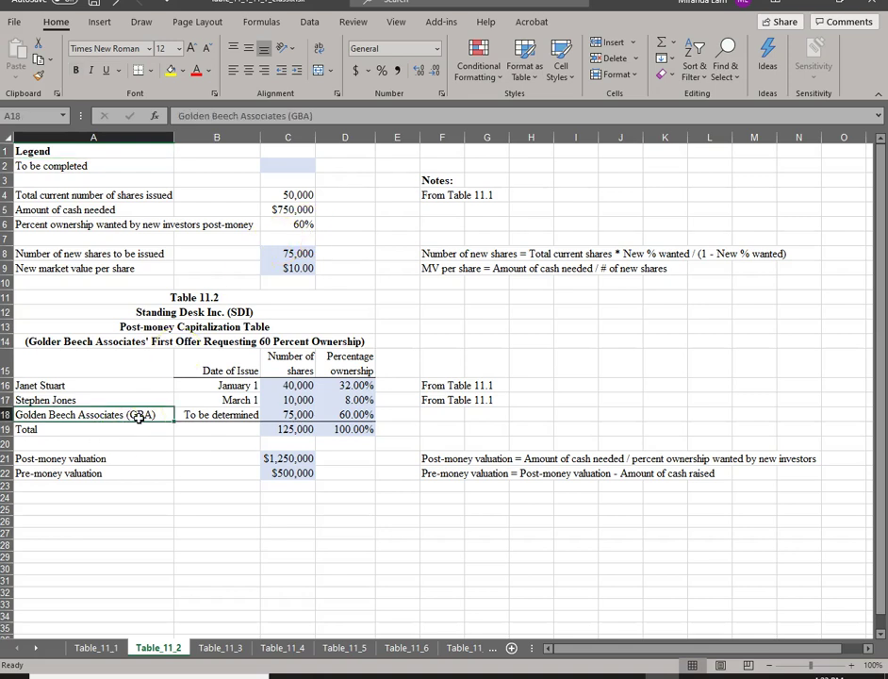
{"action": "left_click", "coordinate": [297, 210]}
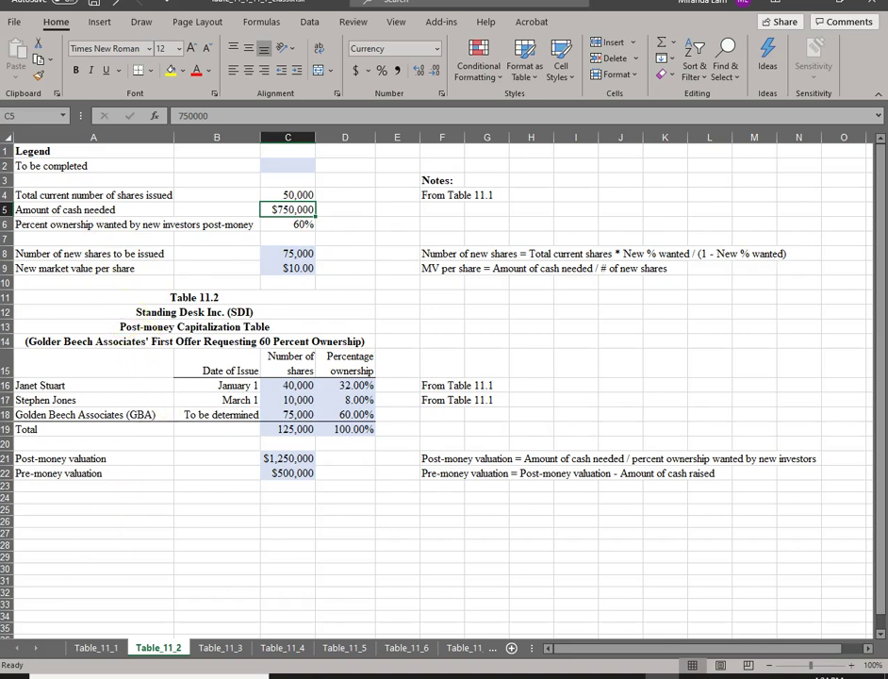
Step: In Table_11_3, calculate the number of new shares to be issued in C8 with =C4*C6/(1-C6)
{"action": "left_click", "coordinate": [224, 649]}
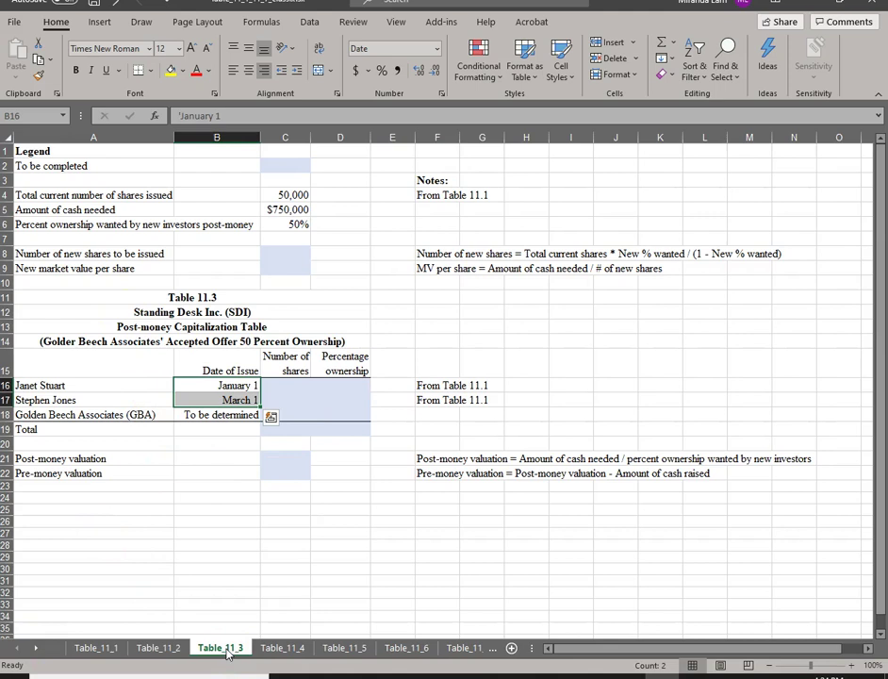
{"action": "left_click", "coordinate": [283, 223]}
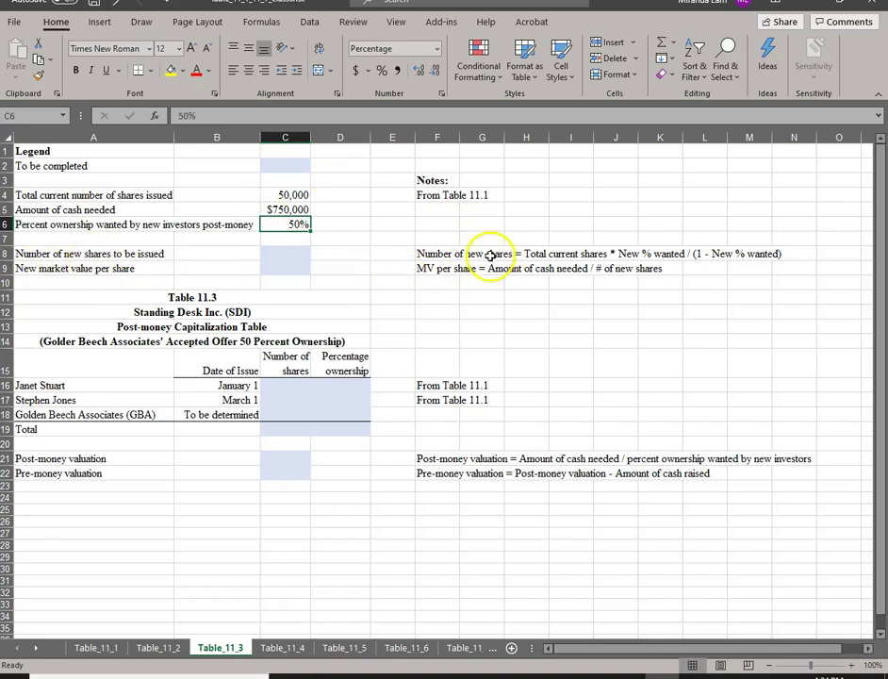
{"action": "left_click", "coordinate": [301, 254]}
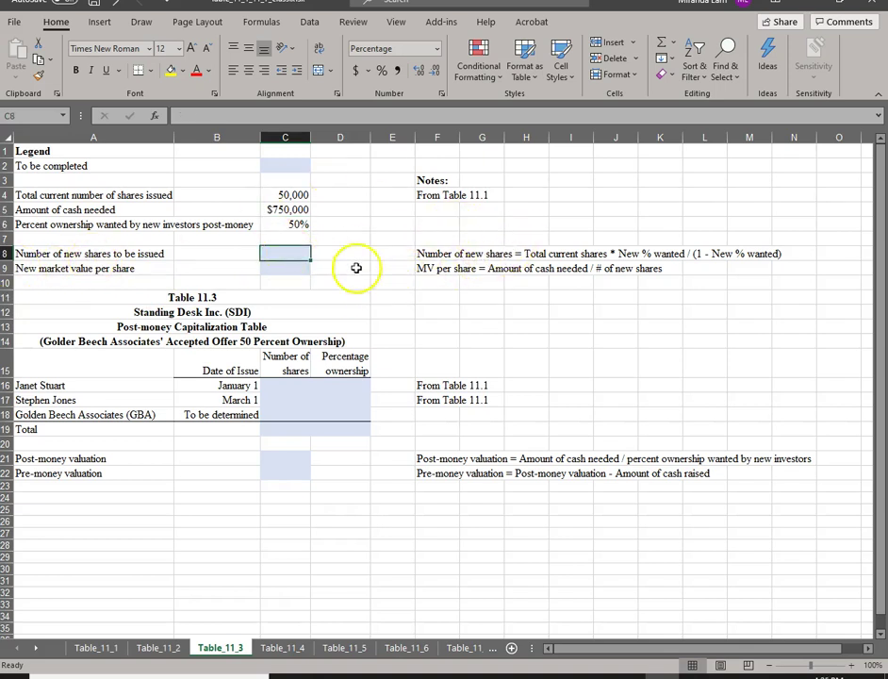
{"action": "type", "text": "="}
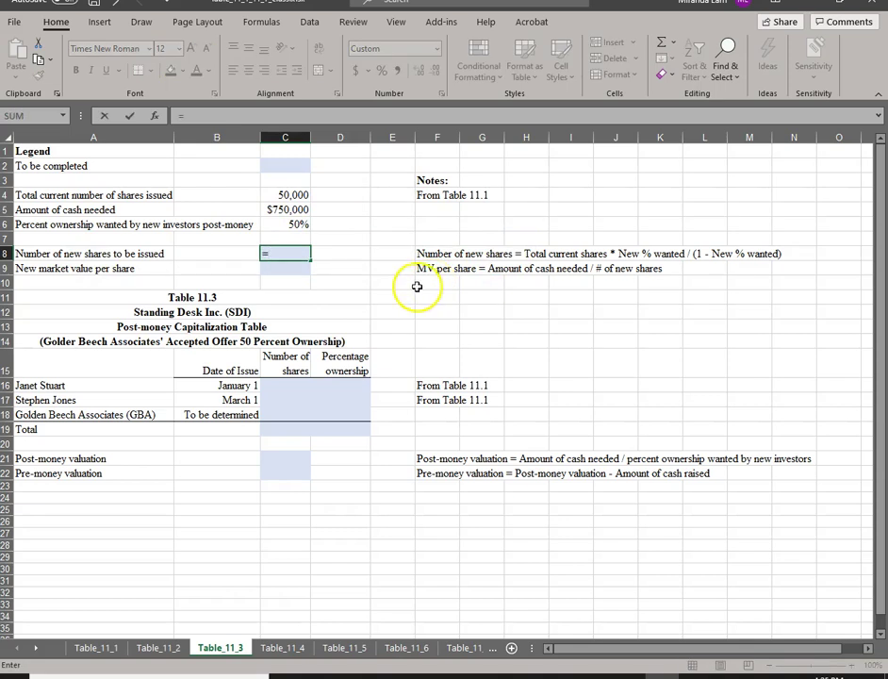
{"action": "left_click", "coordinate": [293, 195]}
{"action": "type", "text": "*"}
{"action": "left_click", "coordinate": [283, 225]}
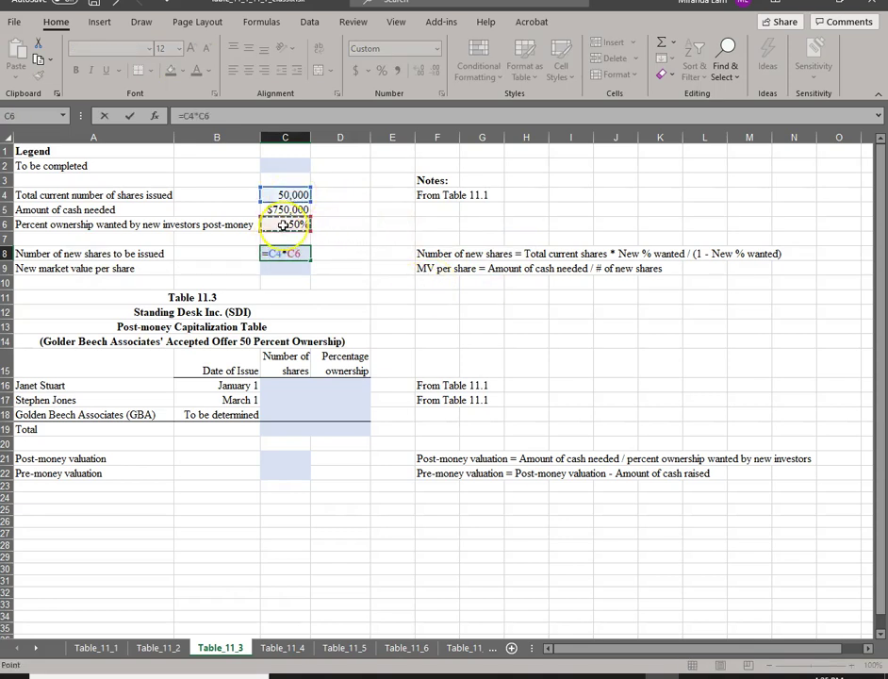
{"action": "type", "text": "/(1-"}
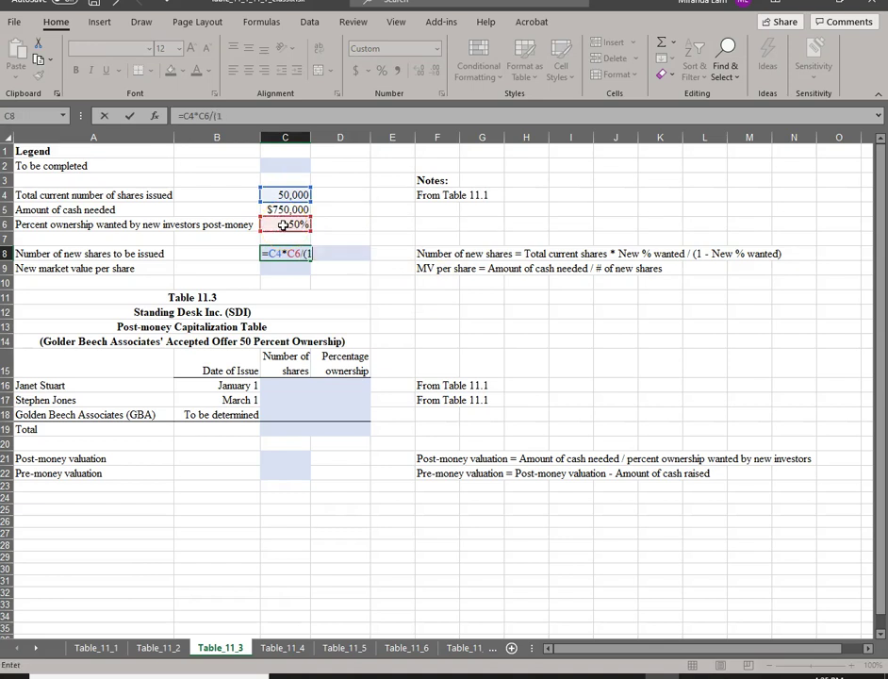
{"action": "left_click", "coordinate": [283, 225]}
{"action": "type", "text": ")"}
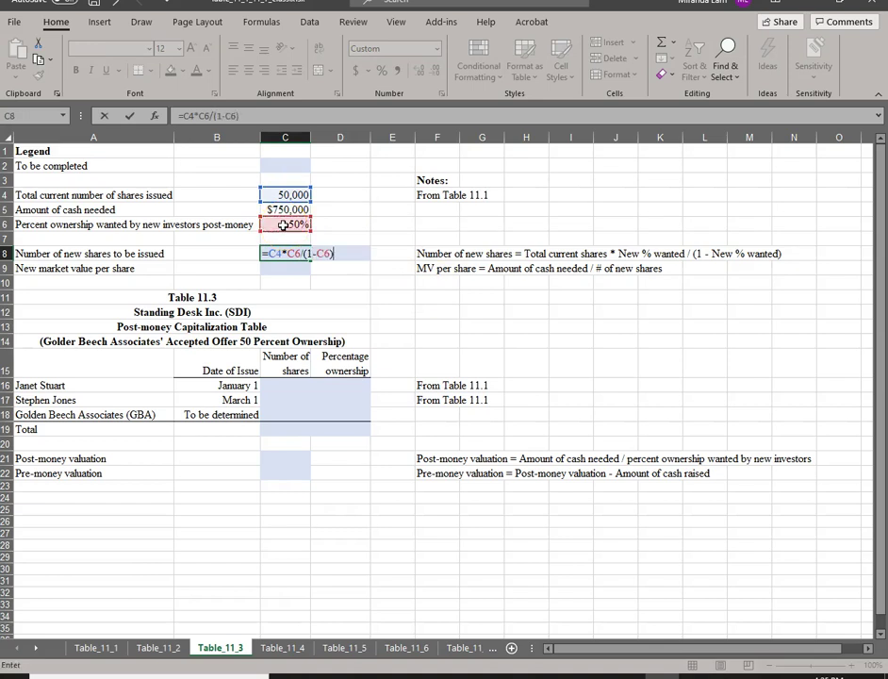
{"action": "key", "text": "Return"}
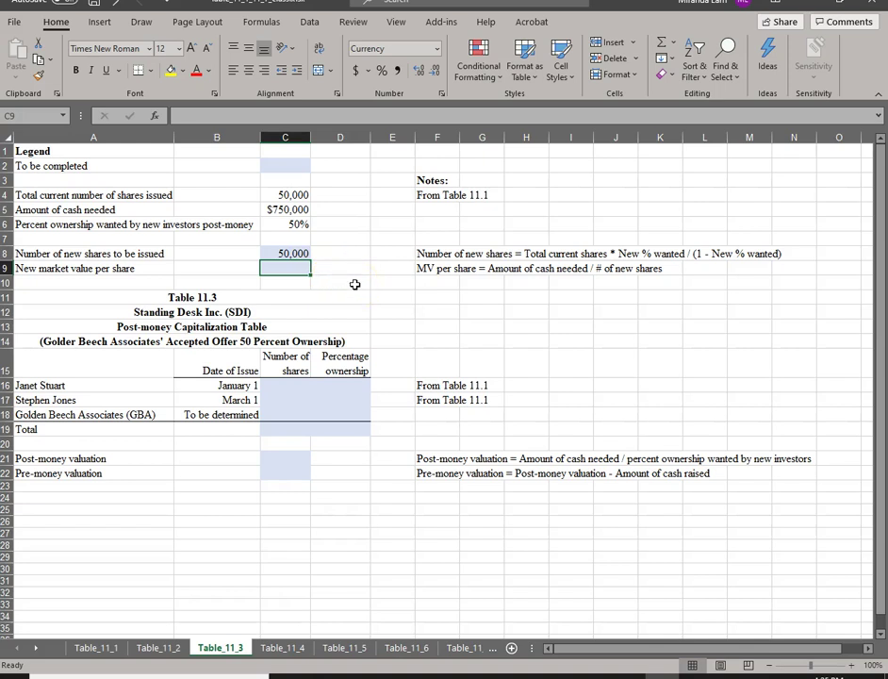
Step: Calculate the new market value per share in C9 of Table_11_3 with =C5/C8
{"action": "type", "text": "="}
{"action": "left_click", "coordinate": [288, 209]}
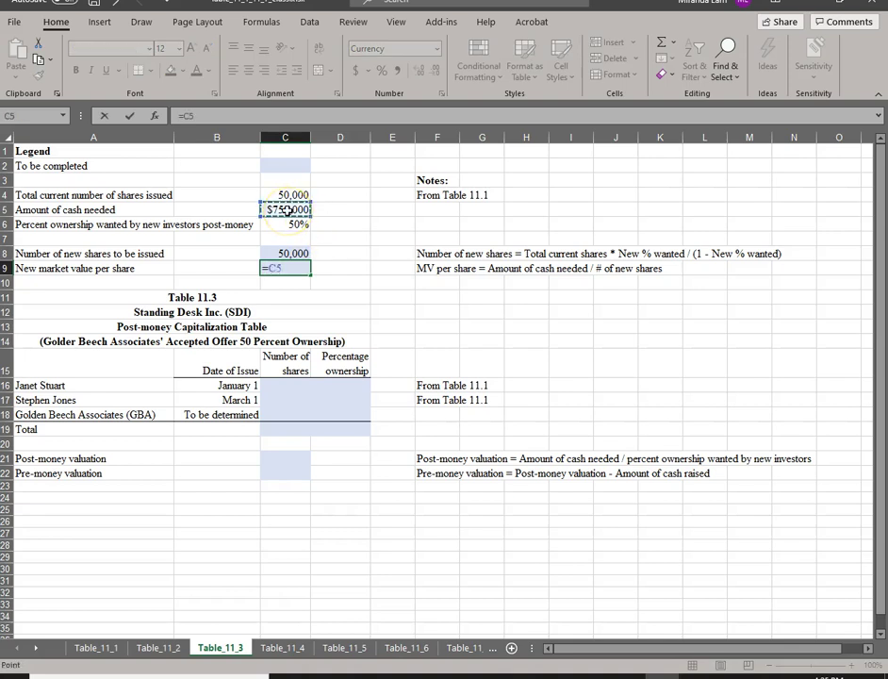
{"action": "type", "text": "/"}
{"action": "left_click", "coordinate": [284, 252]}
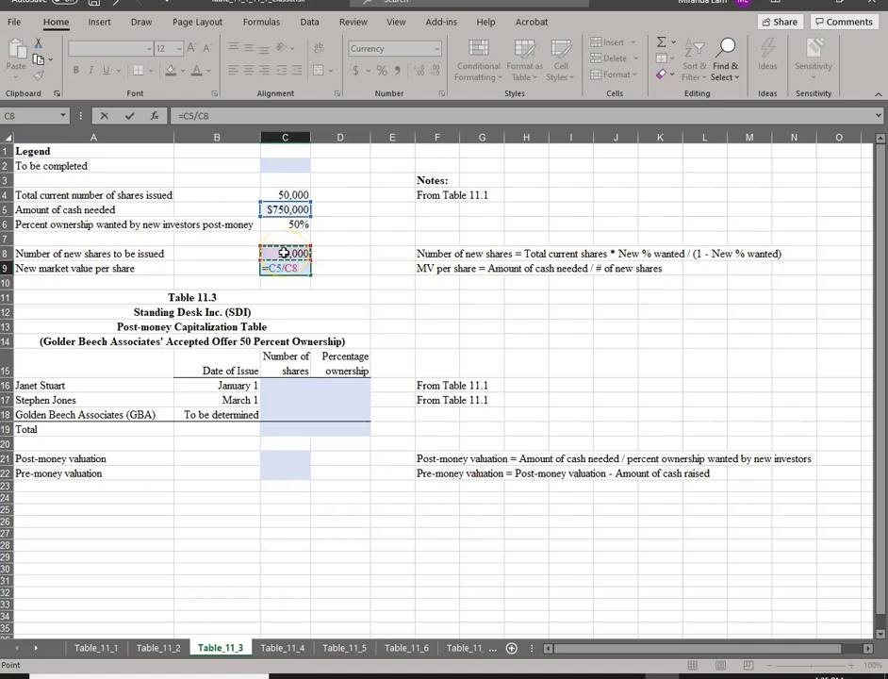
{"action": "key", "text": "Return"}
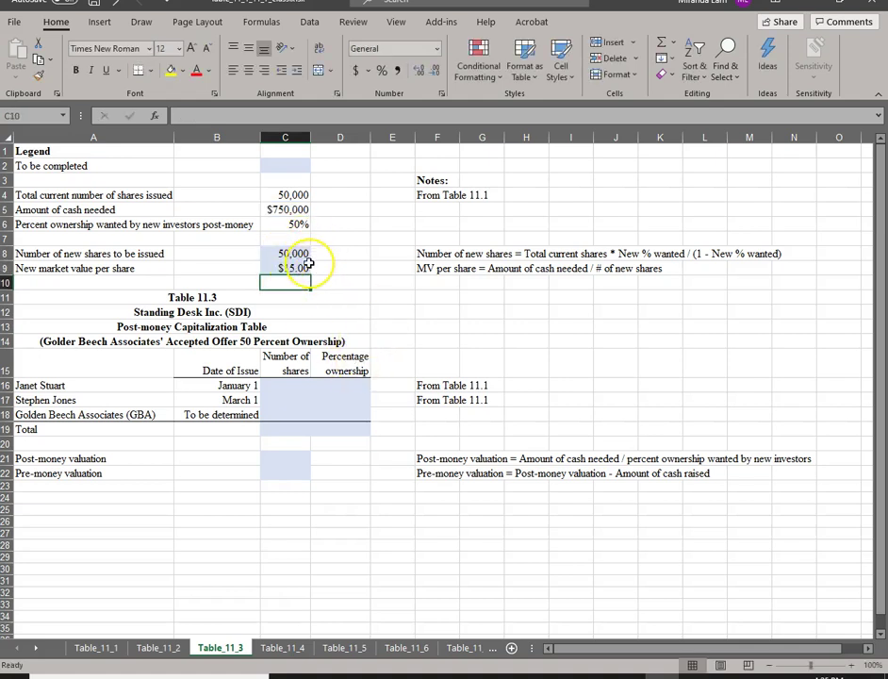
Step: Link the first founder's share count in C16 to C8 of Table_11_1, and copy the formula to C17 for the second founder
{"action": "left_click", "coordinate": [290, 383]}
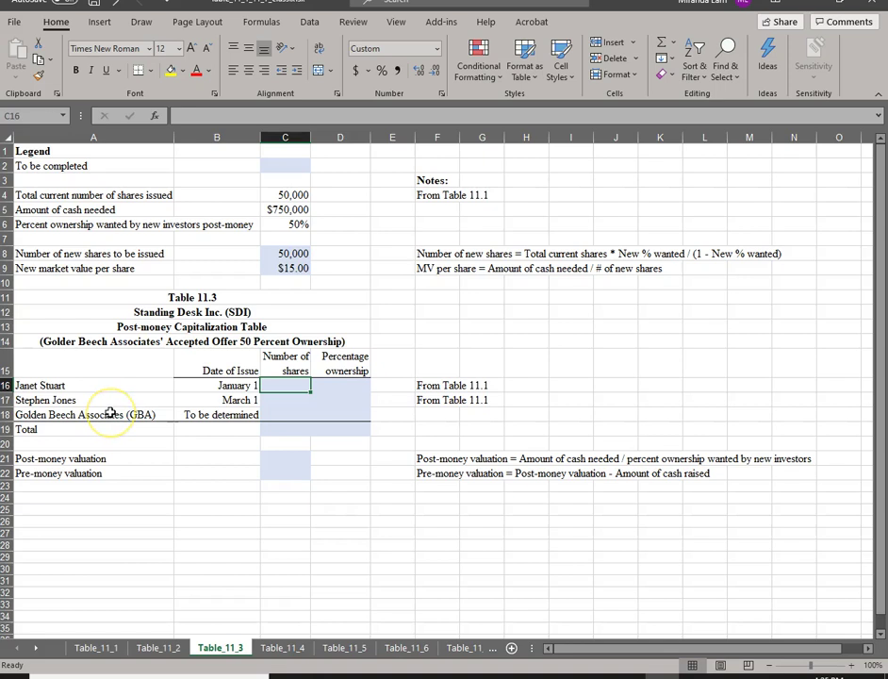
{"action": "type", "text": "="}
{"action": "left_click", "coordinate": [98, 648]}
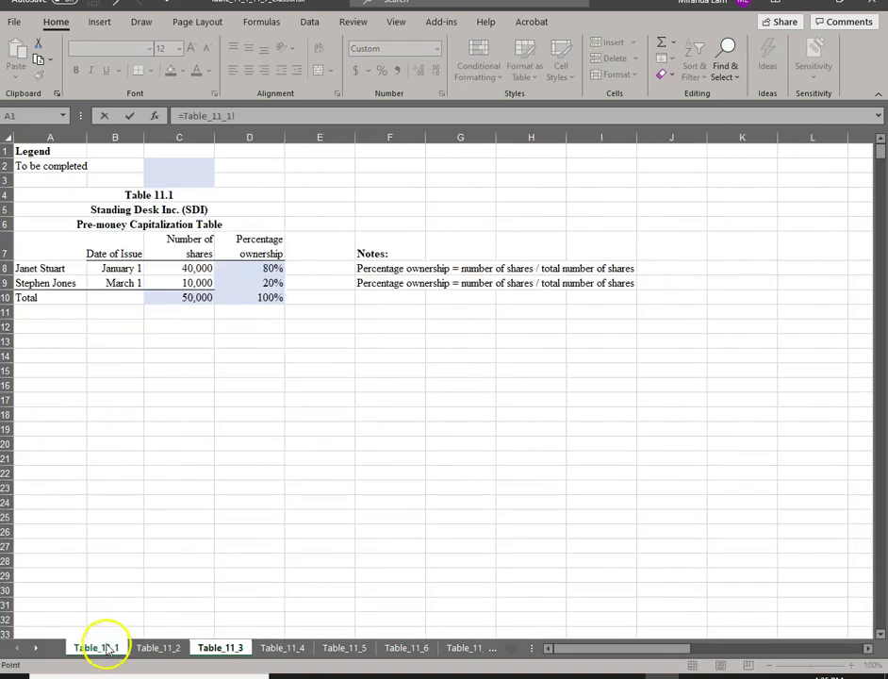
{"action": "left_click", "coordinate": [197, 268]}
{"action": "key", "text": "Return"}
{"action": "key", "text": "Up"}
{"action": "key", "text": "ctrl+c"}
{"action": "key", "text": "Down"}
{"action": "key", "text": "Return"}
{"action": "key", "text": "Down"}
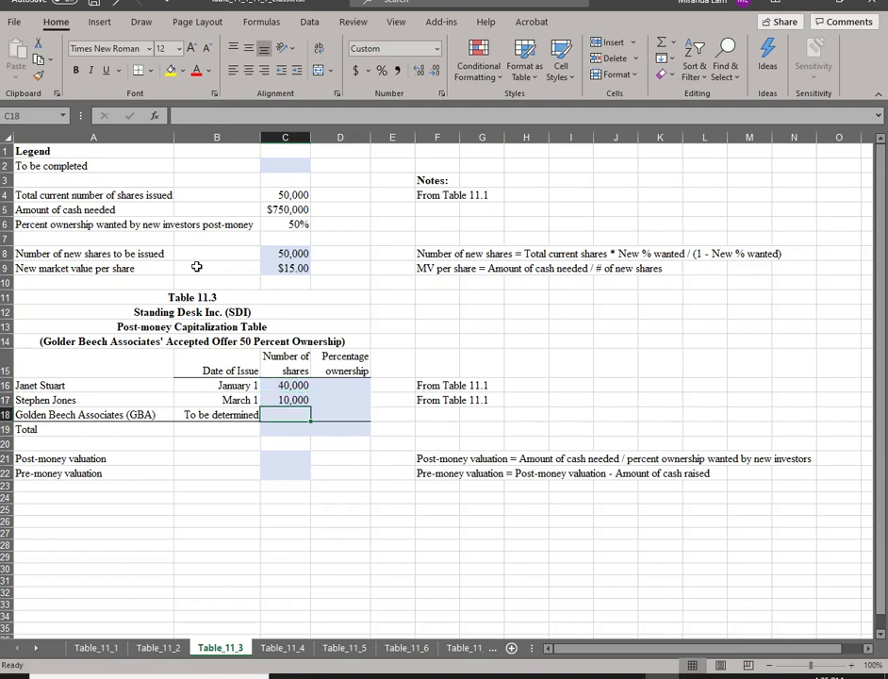
Step: Set Golden Beech Associates' number of shares in C18 to the new shares to be issued, =C8
{"action": "type", "text": "="}
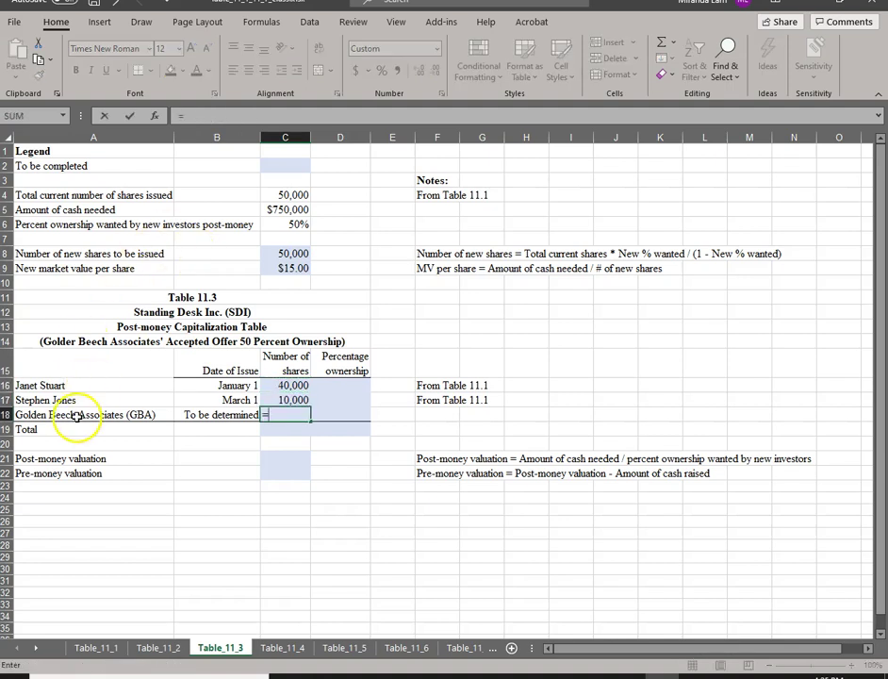
{"action": "left_click", "coordinate": [293, 254]}
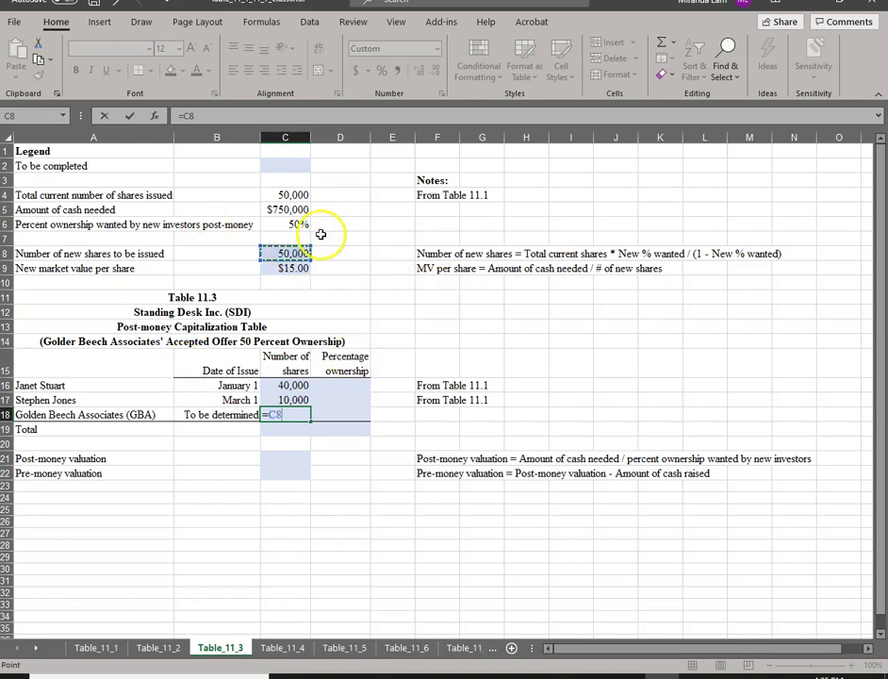
{"action": "key", "text": "Return"}
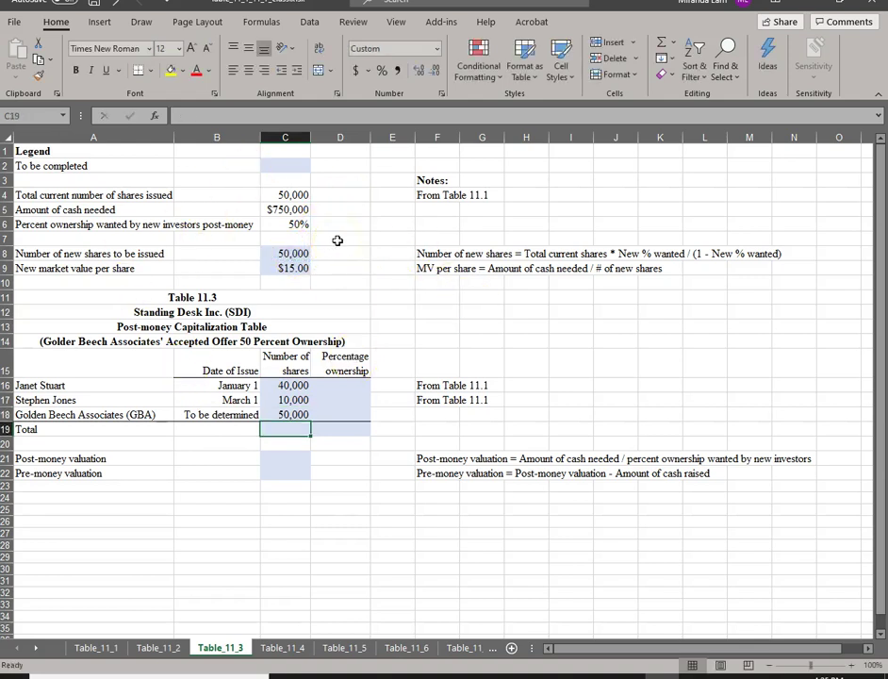
Step: Total the number of shares in C19 with =SUM(C16:C18)
{"action": "type", "text": "=sum("}
{"action": "key", "text": "Up"}
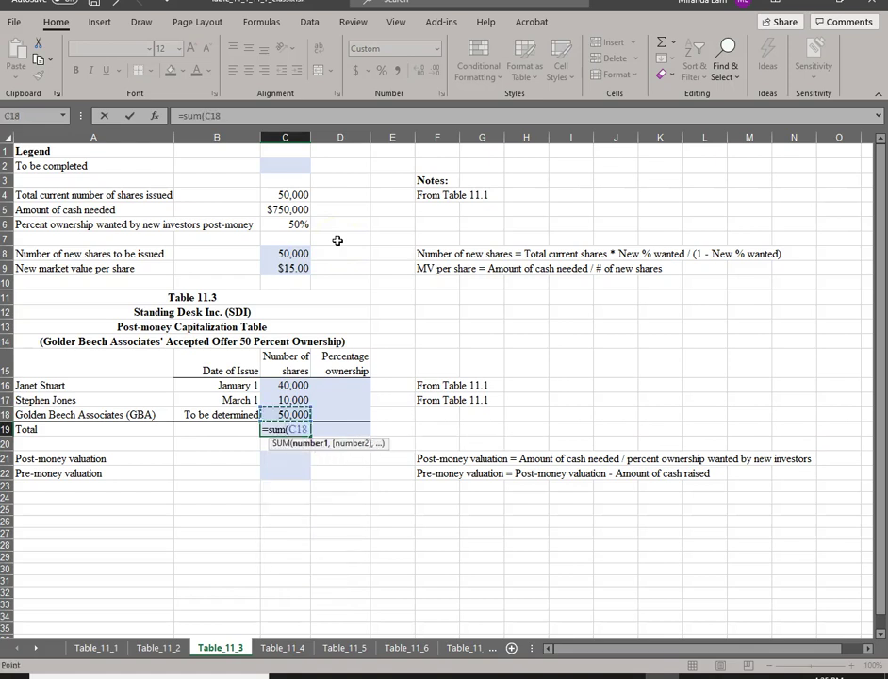
{"action": "key", "text": "shift+Up"}
{"action": "key", "text": "shift+Up"}
{"action": "key", "text": "Return"}
Step: Calculate the first founder's percentage ownership in D16 with =C16/$C$19, keeping the total shares reference absolute
{"action": "key", "text": "Up"}
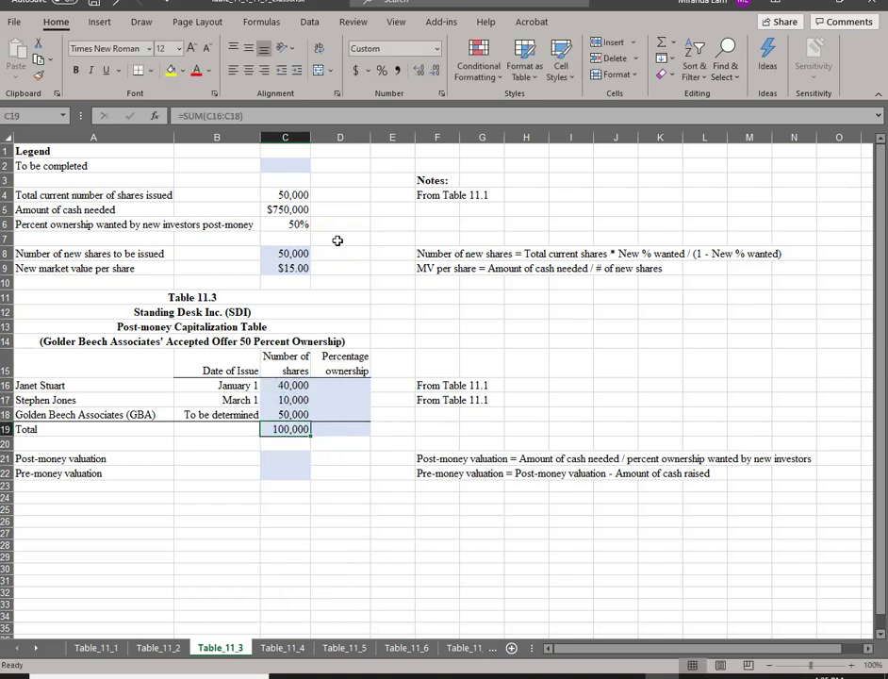
{"action": "key", "text": "Up"}
{"action": "key", "text": "Up"}
{"action": "key", "text": "Up"}
{"action": "key", "text": "Right"}
{"action": "type", "text": "="}
{"action": "key", "text": "Left"}
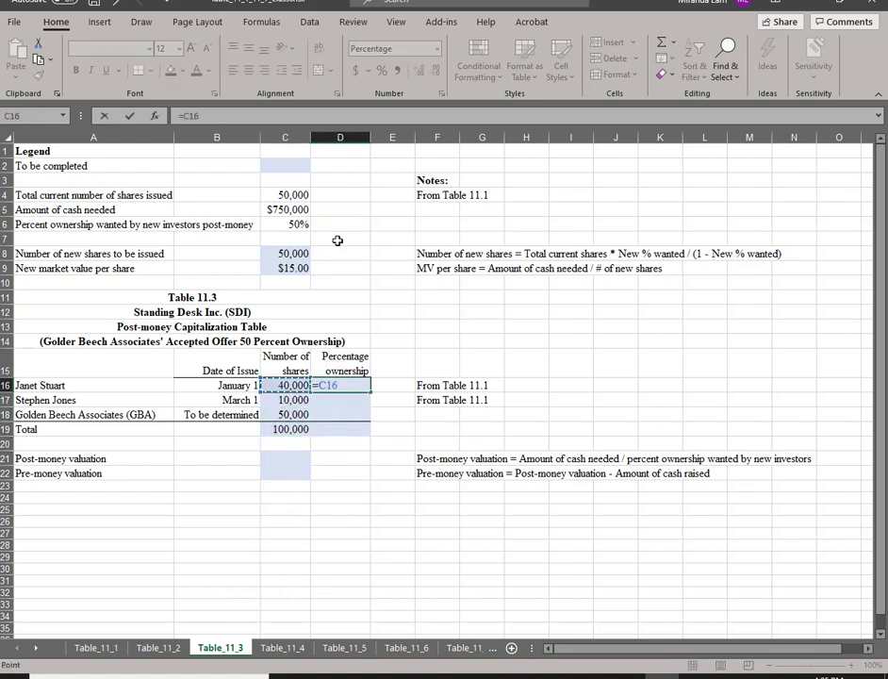
{"action": "type", "text": "/"}
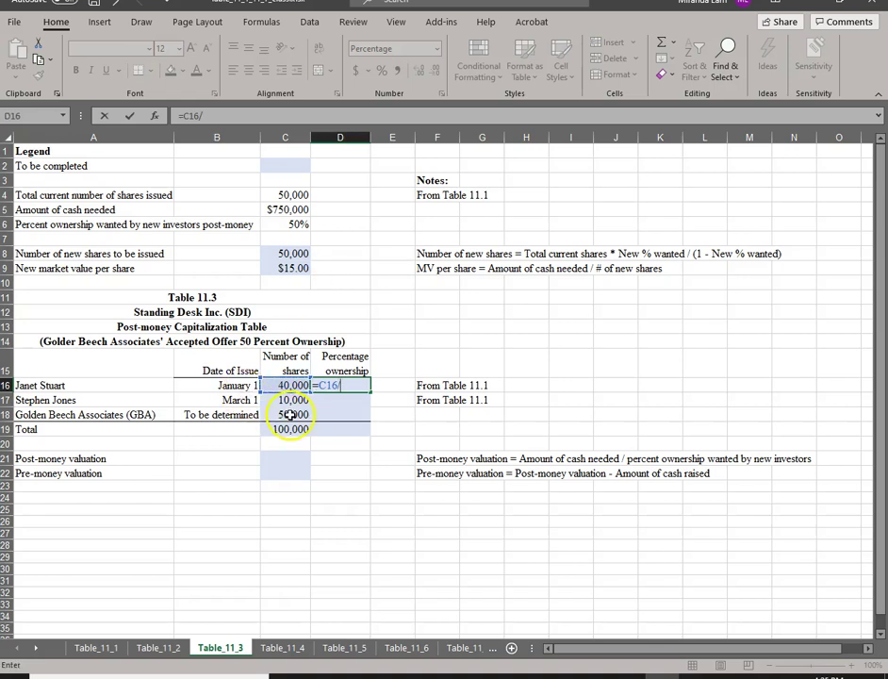
{"action": "left_click", "coordinate": [292, 427]}
{"action": "key", "text": "F4"}
{"action": "key", "text": "Return"}
Step: Copy the percentage ownership formula from D16 to D17:D18 for the other two shareholders and check the copied formula in D17
{"action": "key", "text": "Up"}
{"action": "key", "text": "ctrl+c"}
{"action": "key", "text": "shift+Down"}
{"action": "key", "text": "shift+Down"}
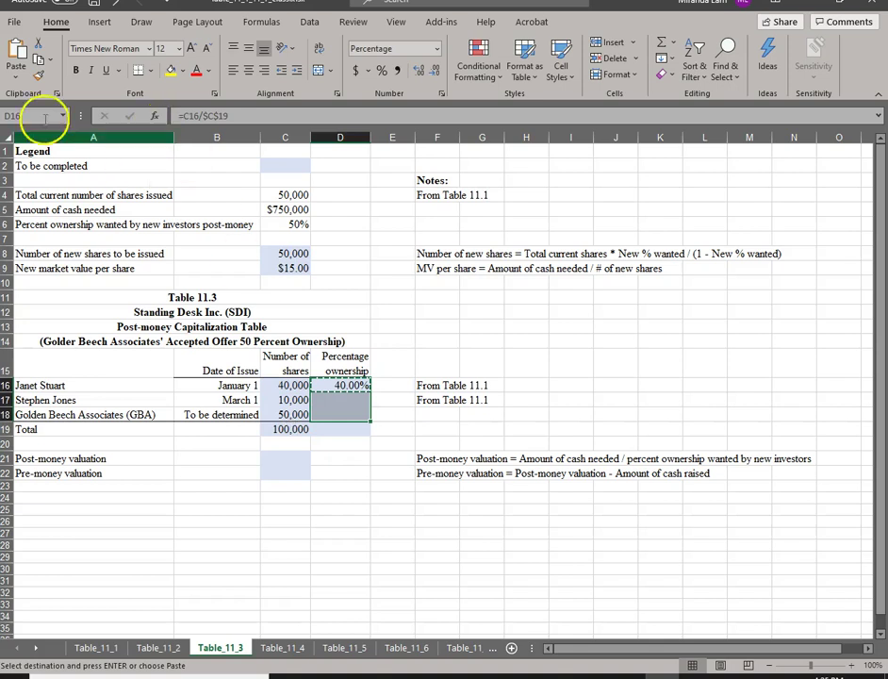
{"action": "left_click", "coordinate": [16, 75]}
{"action": "left_click", "coordinate": [38, 117]}
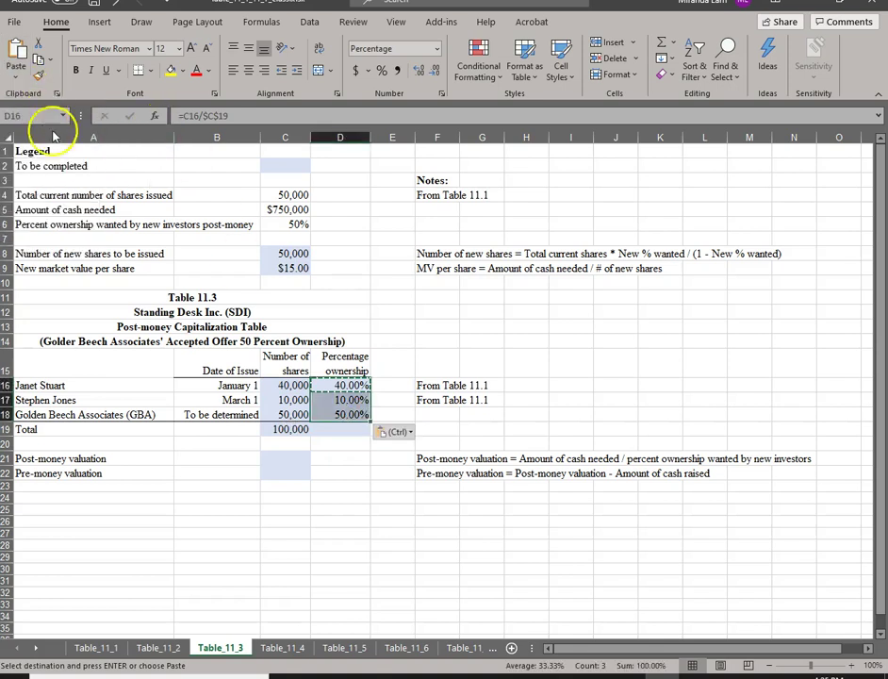
{"action": "key", "text": "Escape"}
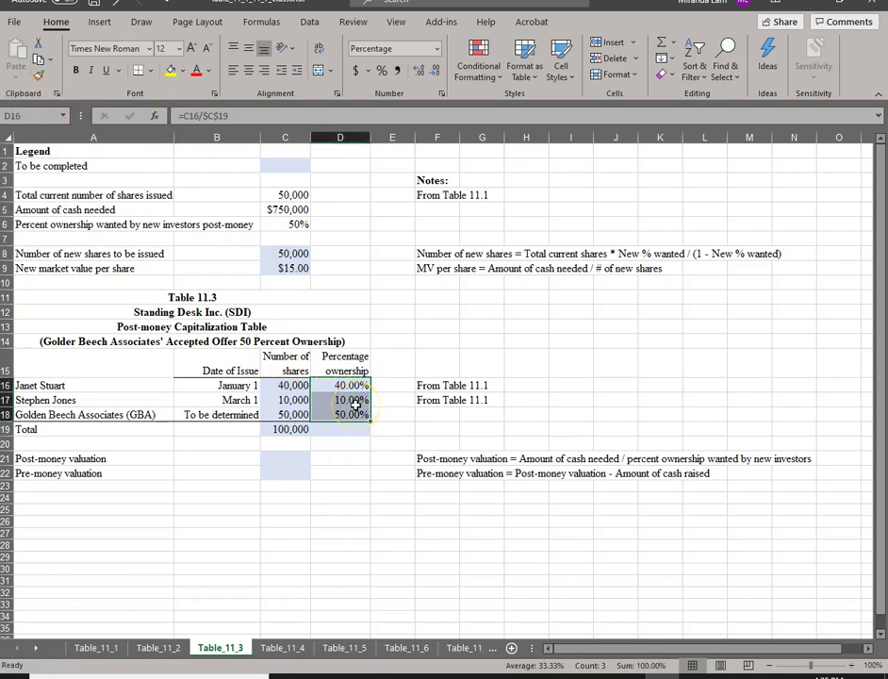
{"action": "left_click", "coordinate": [356, 403]}
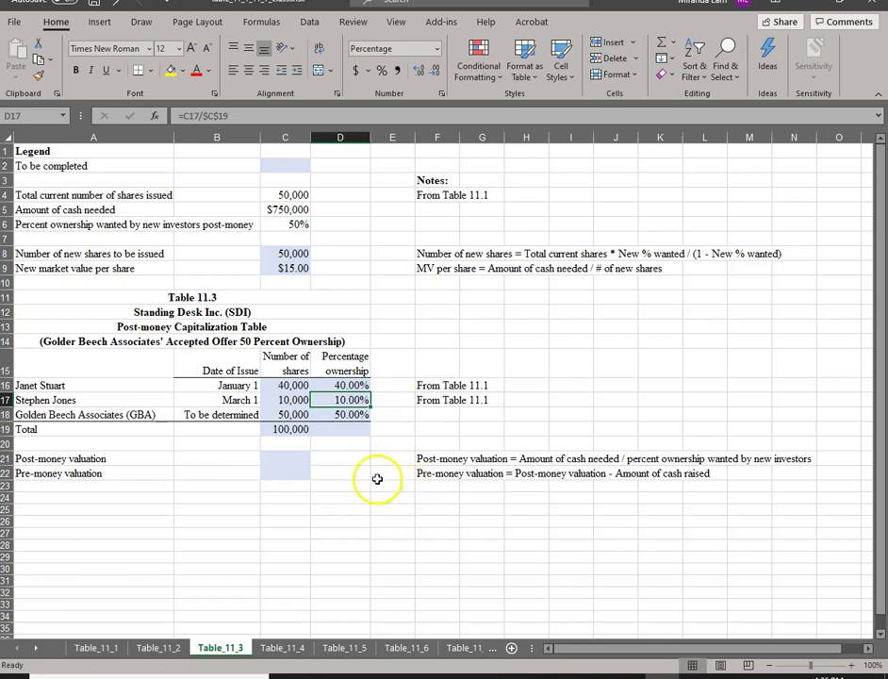
Step: Total the percentage ownership in D19 with a SUM of D16:D18
{"action": "left_click", "coordinate": [327, 432]}
{"action": "type", "text": "=sum("}
{"action": "left_click_drag", "start_coordinate": [349, 386], "coordinate": [349, 415]}
{"action": "key", "text": "Return"}
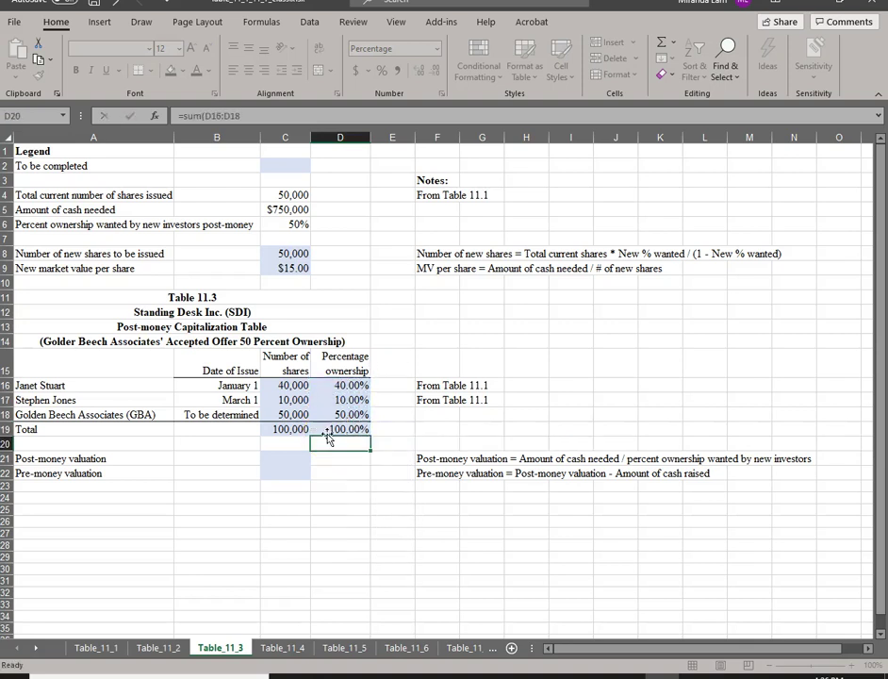
{"action": "left_click", "coordinate": [341, 482]}
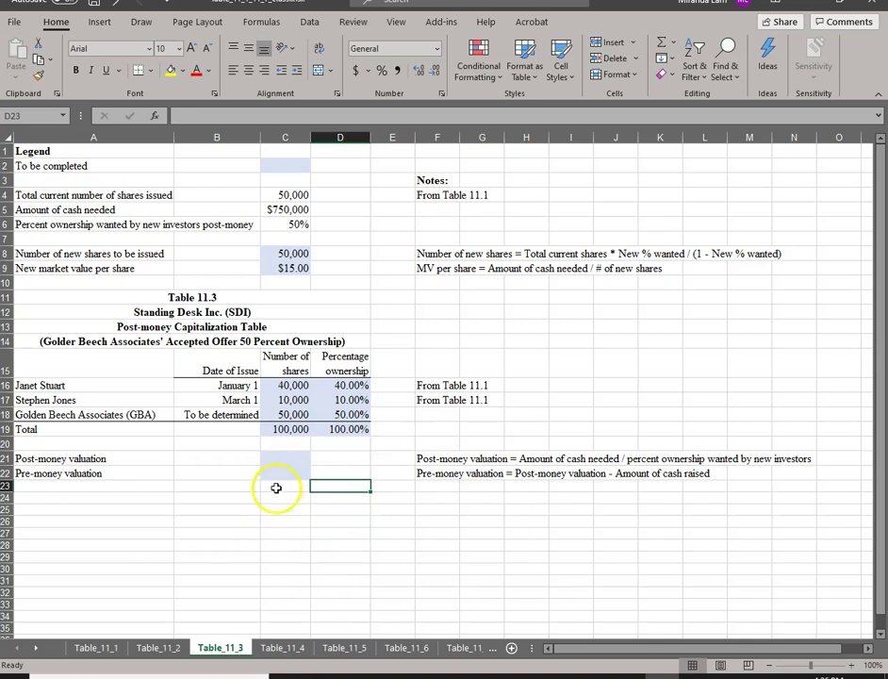
Step: Calculate the post-money valuation in C21 of Table_11_3 as cash needed divided by the new investors' percent ownership, =C5/C6
{"action": "left_click", "coordinate": [282, 458]}
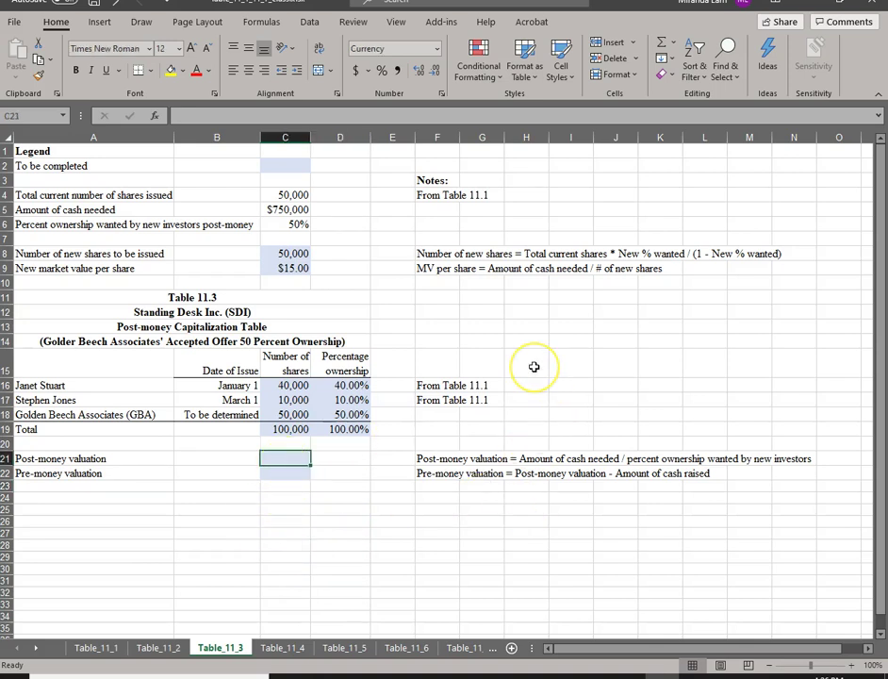
{"action": "type", "text": "="}
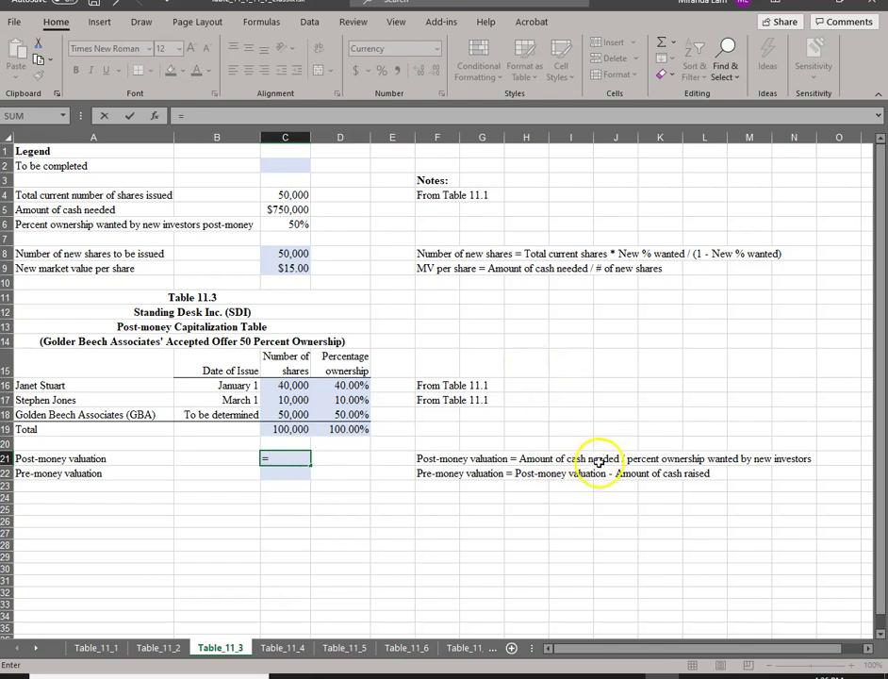
{"action": "left_click", "coordinate": [288, 211]}
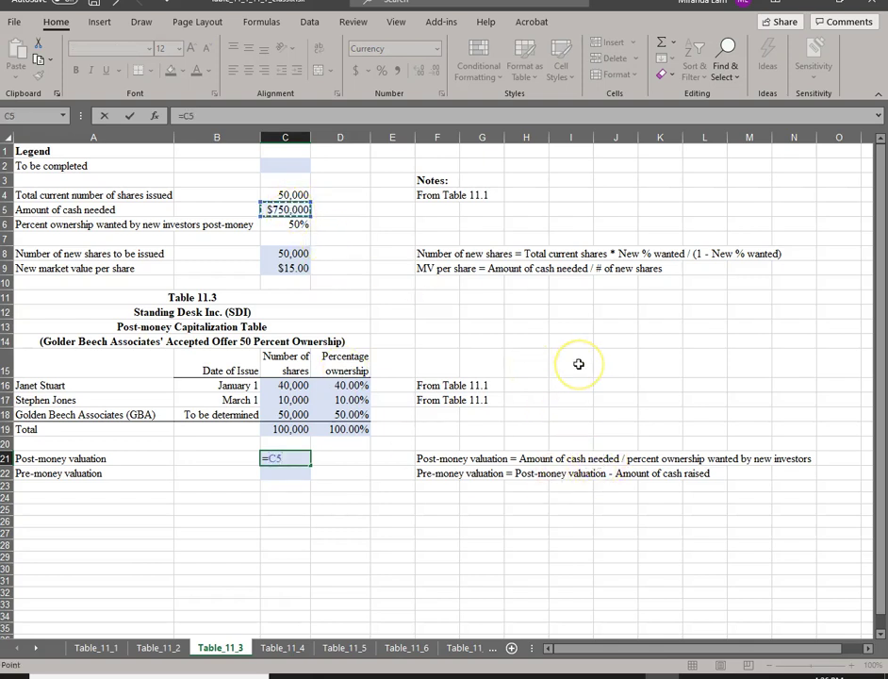
{"action": "type", "text": "/"}
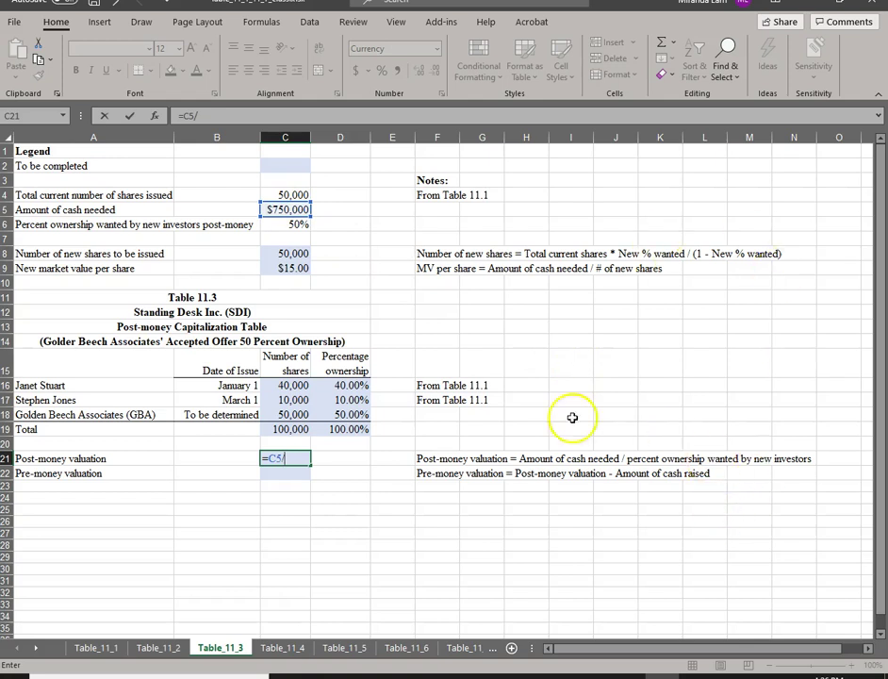
{"action": "left_click", "coordinate": [293, 226]}
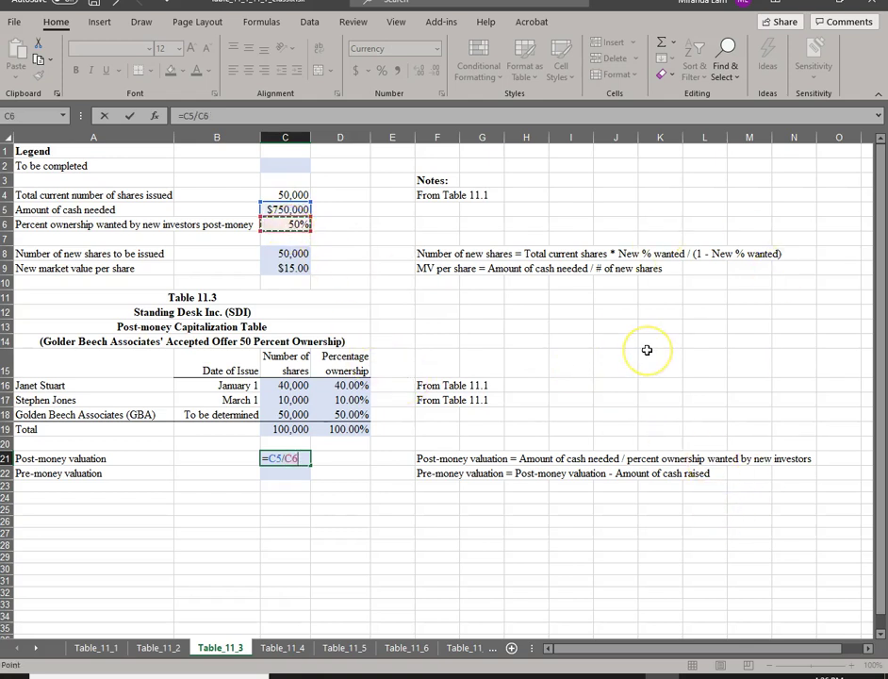
{"action": "key", "text": "Return"}
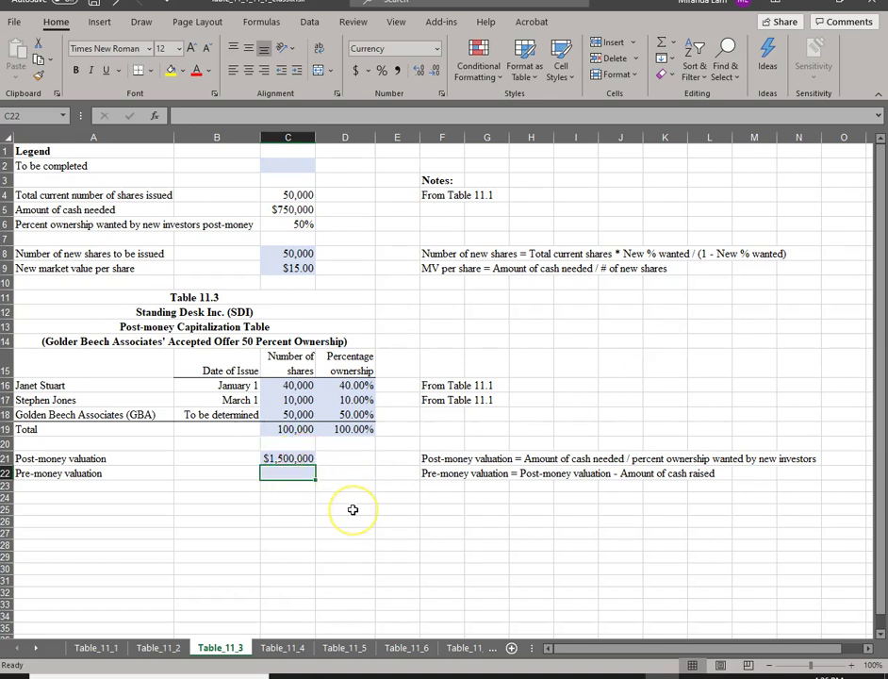
Step: Calculate the pre-money valuation in C22 of Table_11_3 by subtracting the cash raised from the post-money valuation, =C21-C5
{"action": "type", "text": "="}
{"action": "key", "text": "Up"}
{"action": "type", "text": "-"}
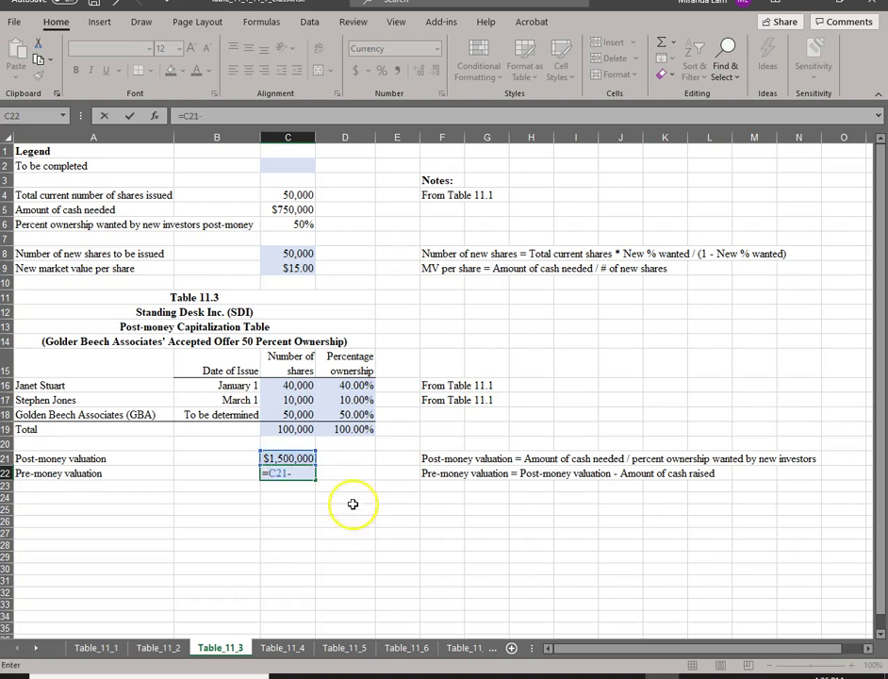
{"action": "left_click", "coordinate": [293, 206]}
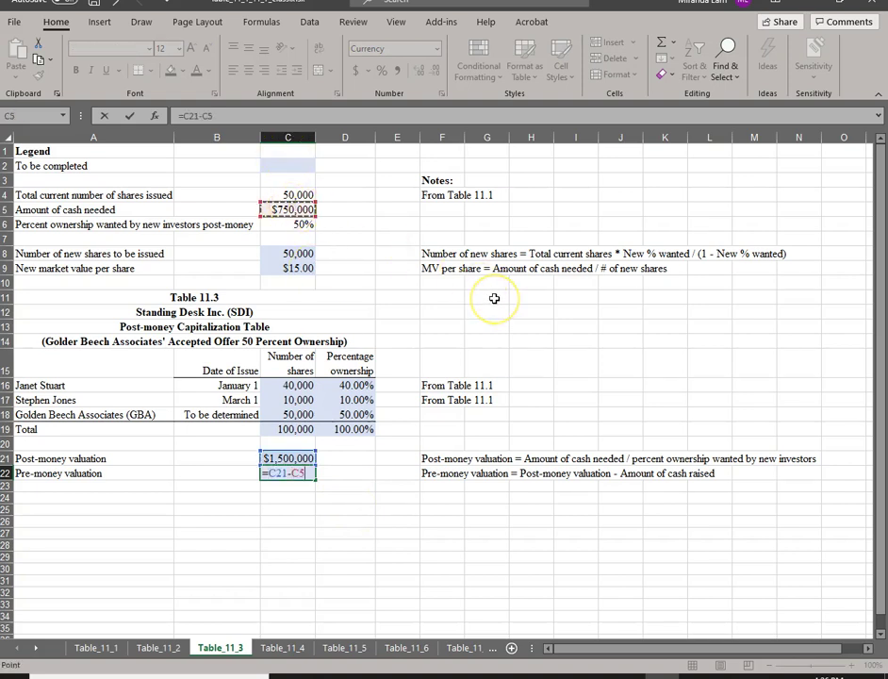
{"action": "key", "text": "Return"}
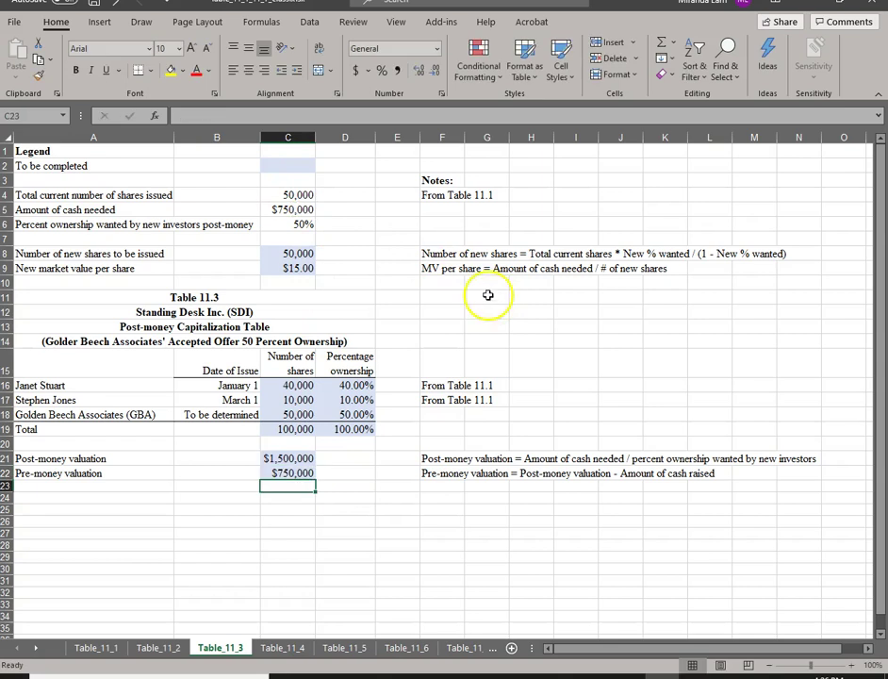